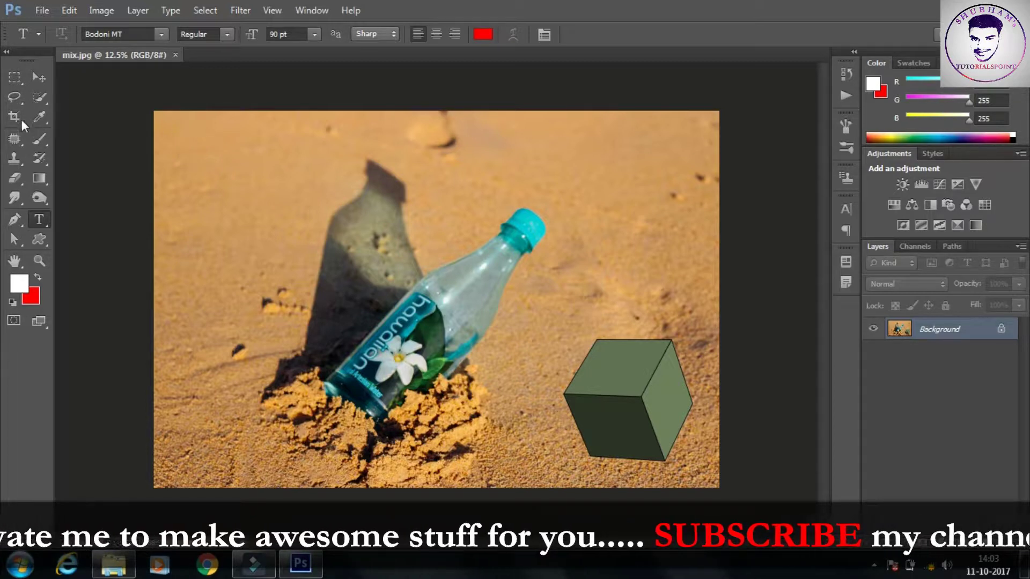
Activate the standard Pen tool and set its drawing mode to Path
left_click(16, 220)
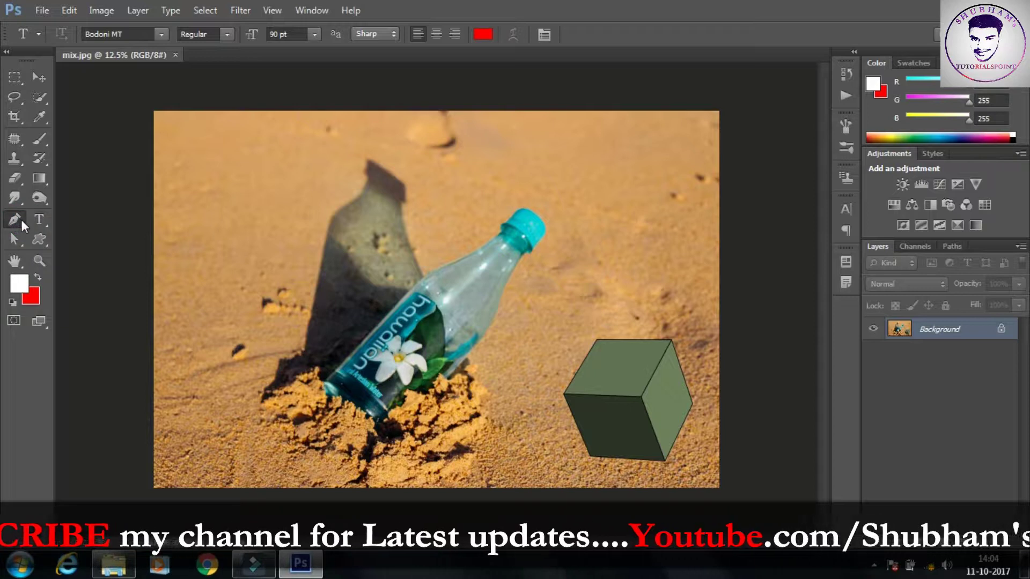
left_click(18, 219)
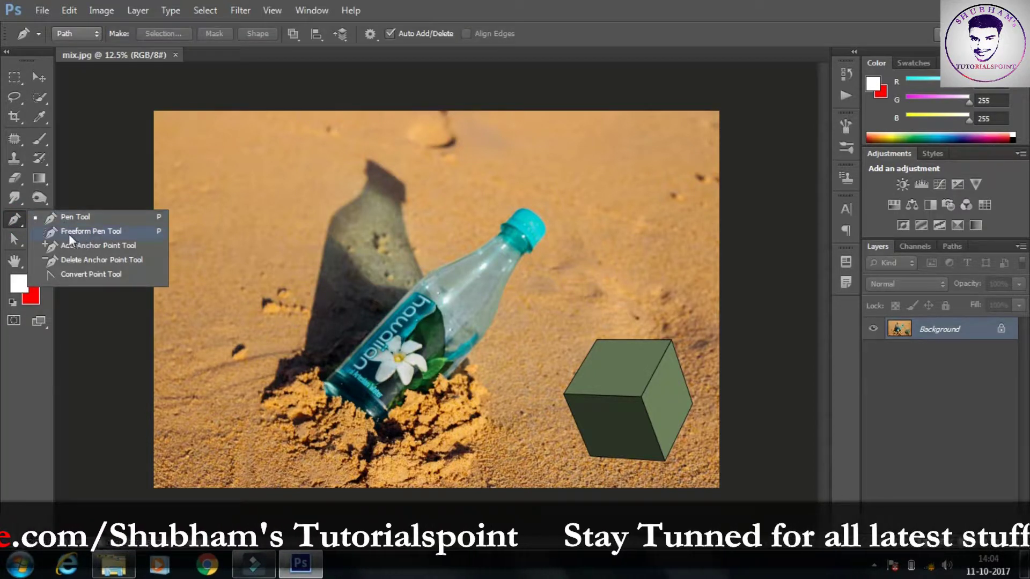
left_click(92, 217)
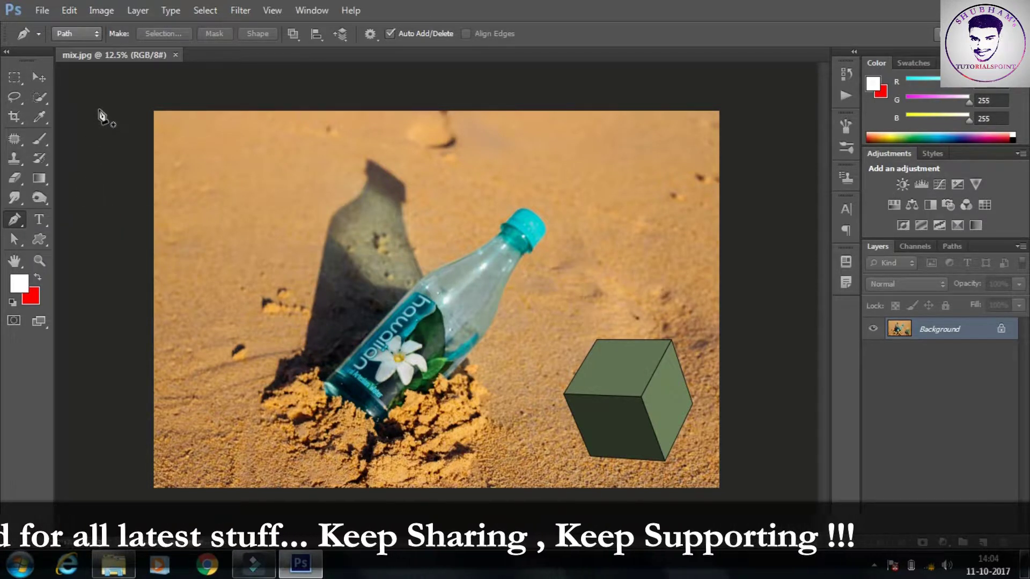
left_click(89, 32)
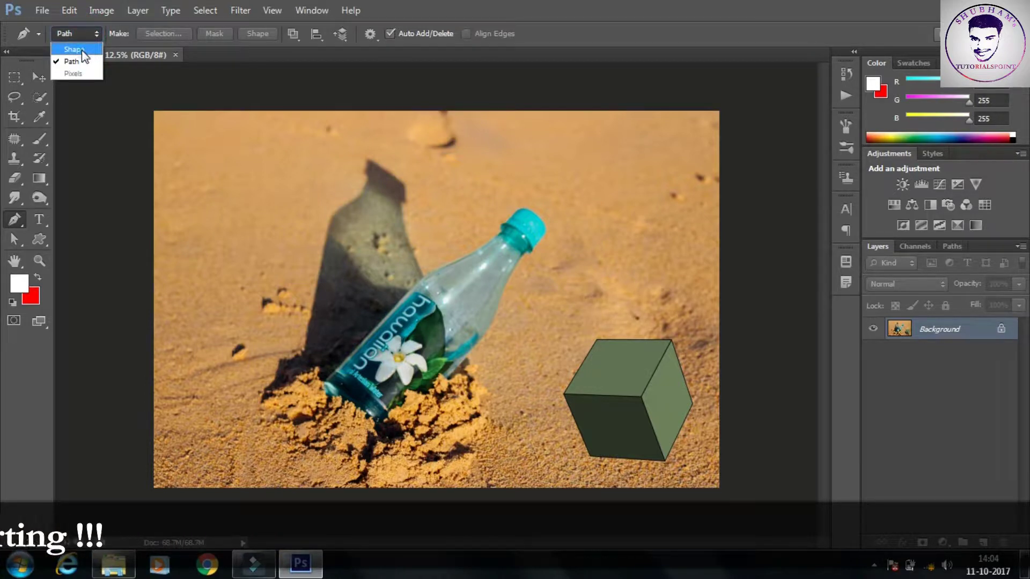
left_click(80, 49)
left_click(85, 33)
left_click(86, 63)
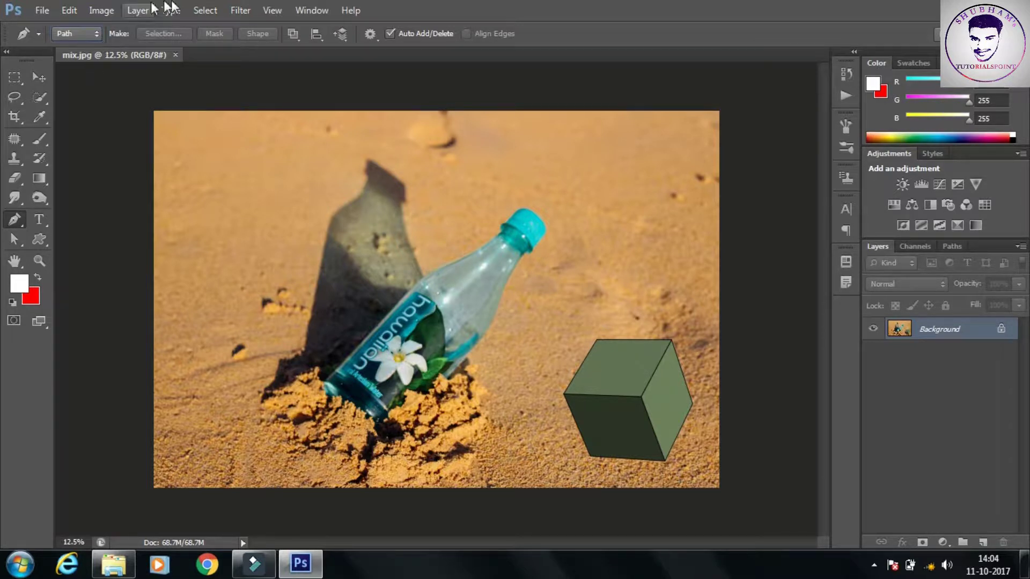
Show the Paths panel and make the Pen tool active for drawing
left_click(319, 12)
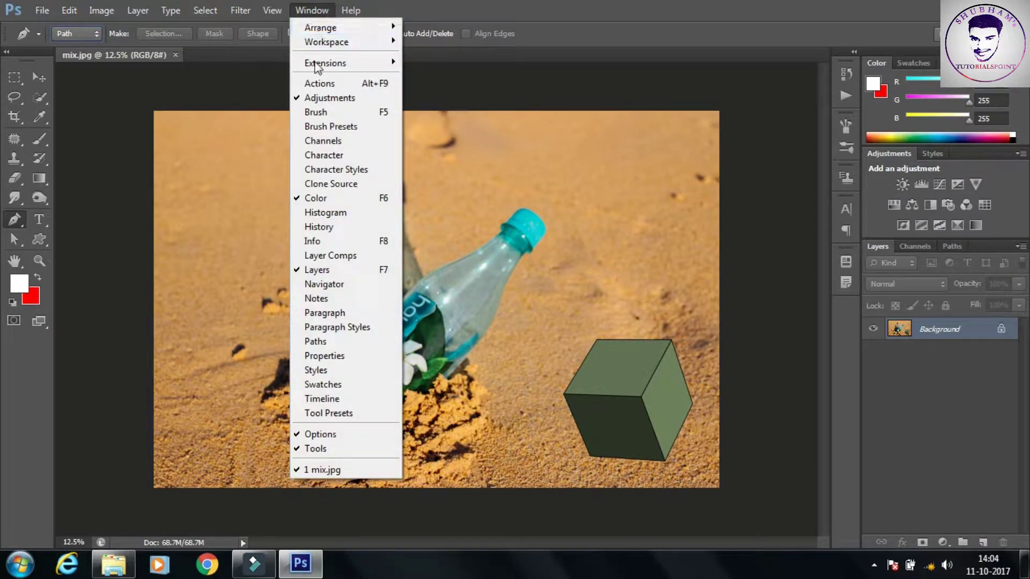
left_click(331, 340)
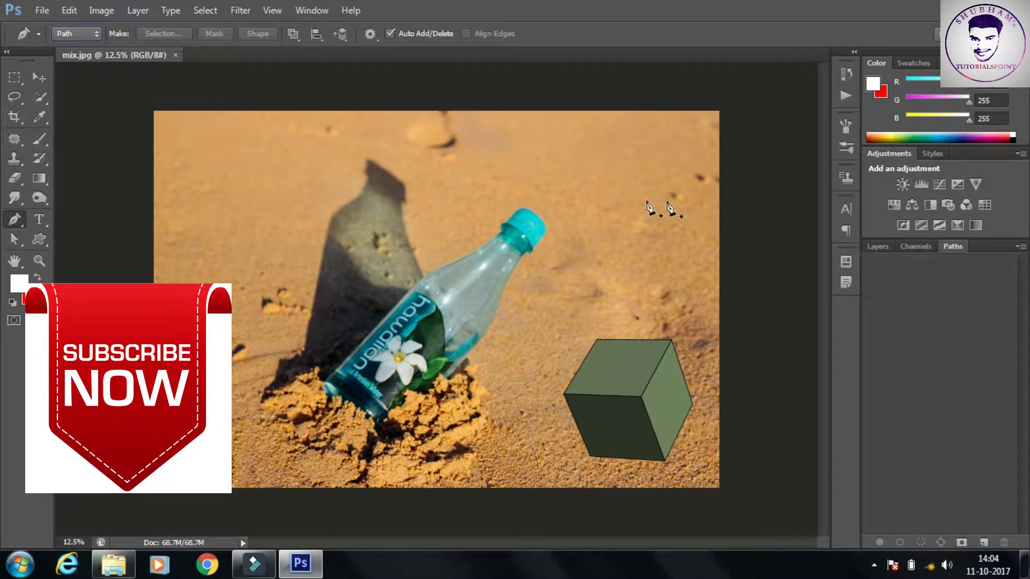
left_click(11, 221)
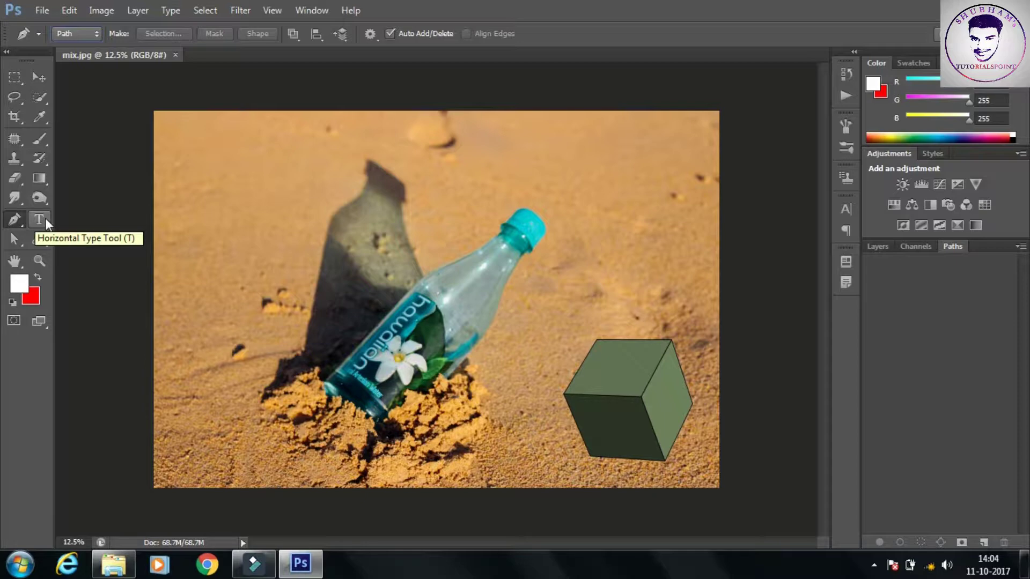
Start a Pen tool path around the green cube with anchor points at its upper-left, upper-right and far-right corners
key("ctrl+plus")
key("ctrl+plus")
key("ctrl+plus")
key("ctrl+plus")
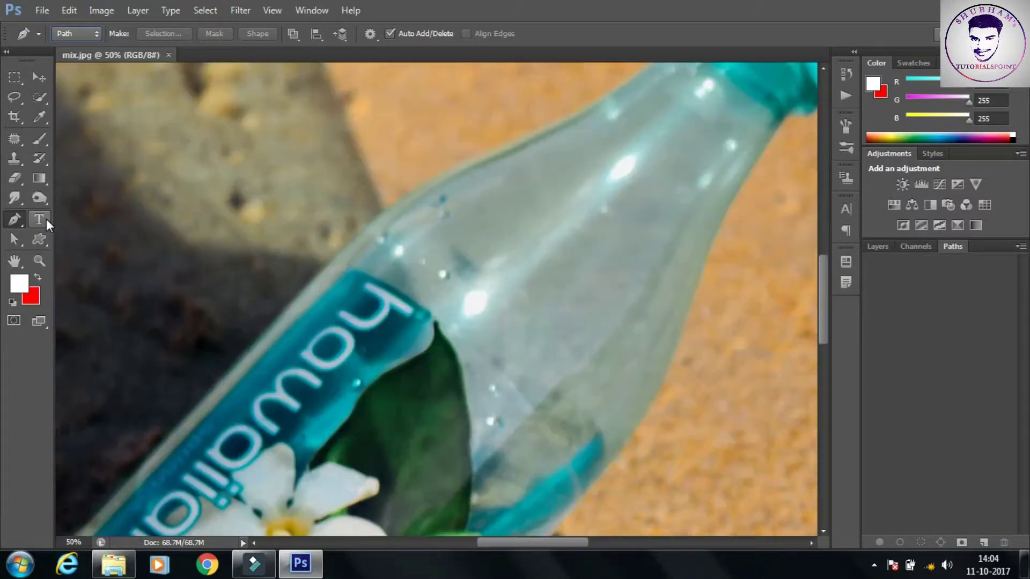
left_click_drag(490, 543, 612, 543)
left_click_drag(817, 301, 819, 356)
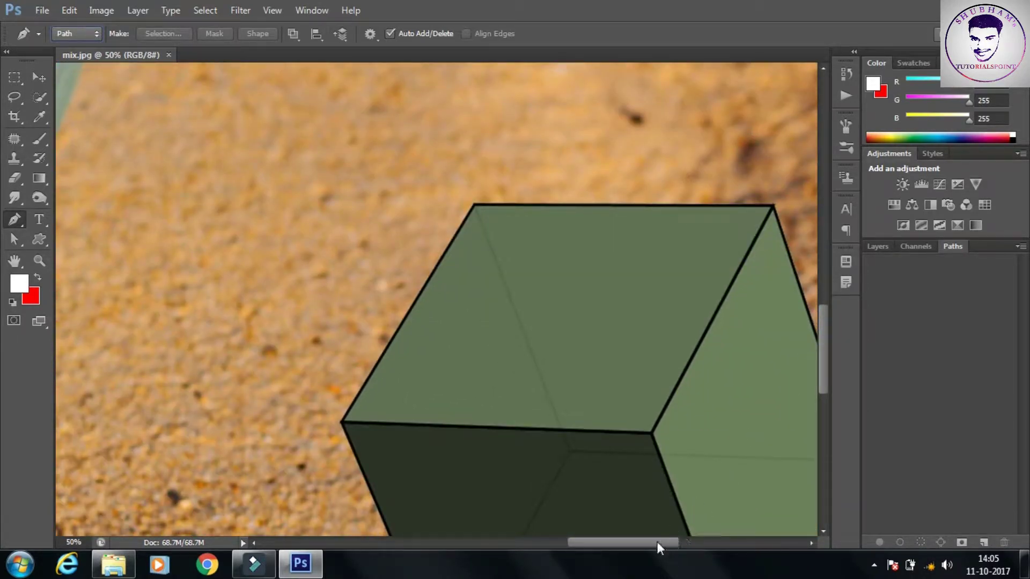
mouse_move(658, 542)
left_mouse_down()
mouse_move(671, 546)
mouse_move(665, 538)
left_mouse_up()
key("ctrl+minus")
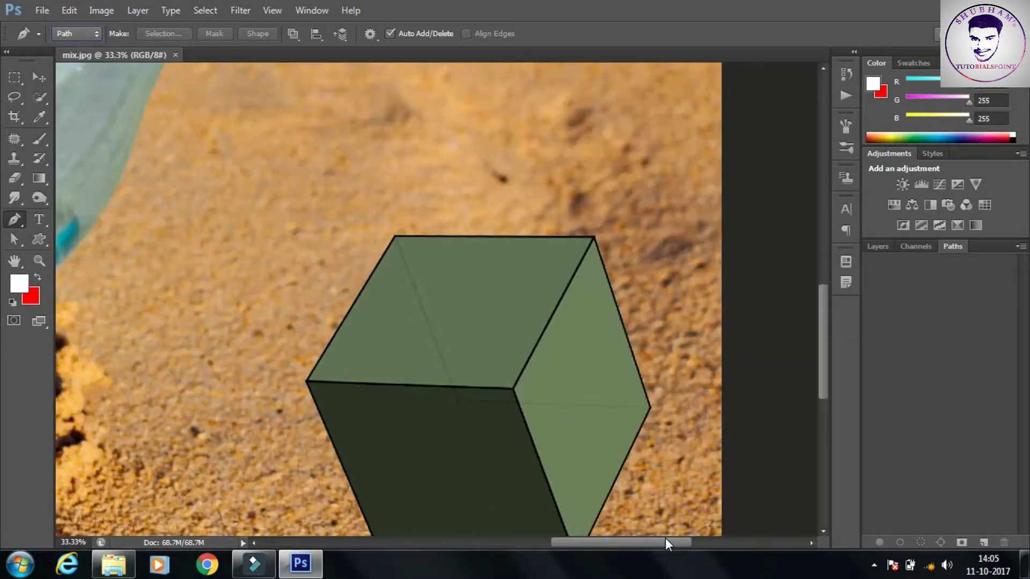
left_click_drag(827, 356, 816, 378)
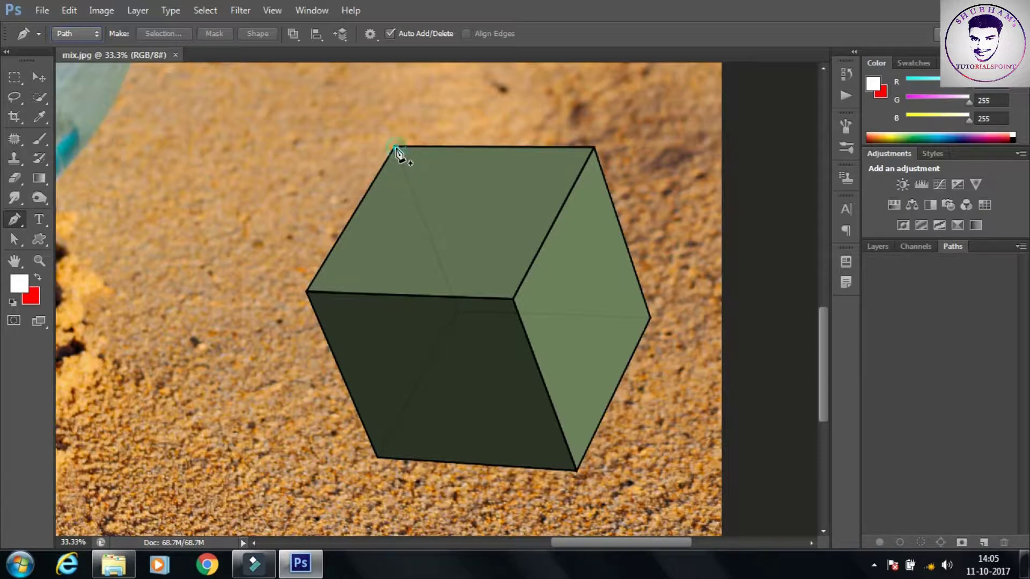
left_click(395, 148)
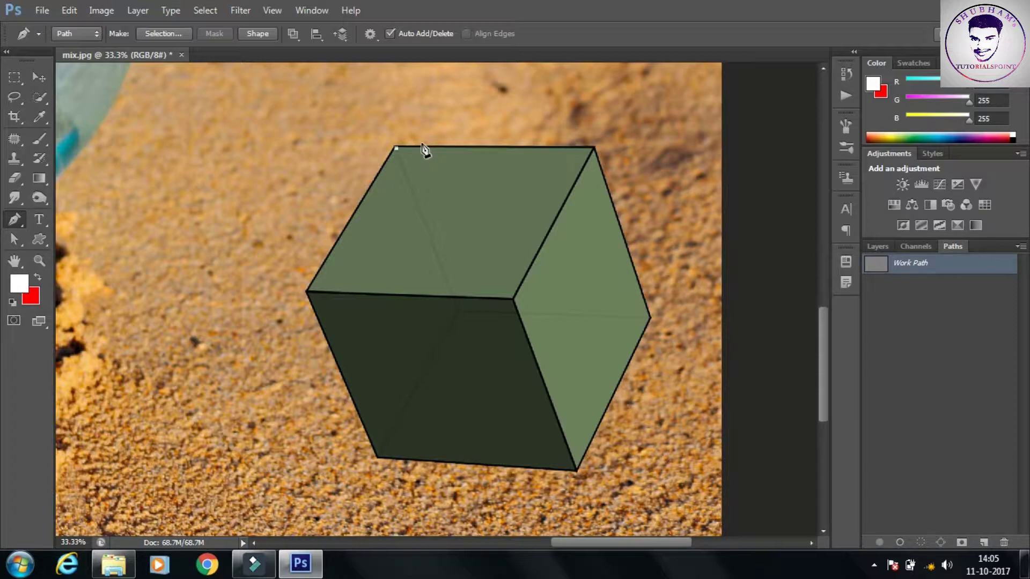
left_click(594, 149)
left_click(649, 318)
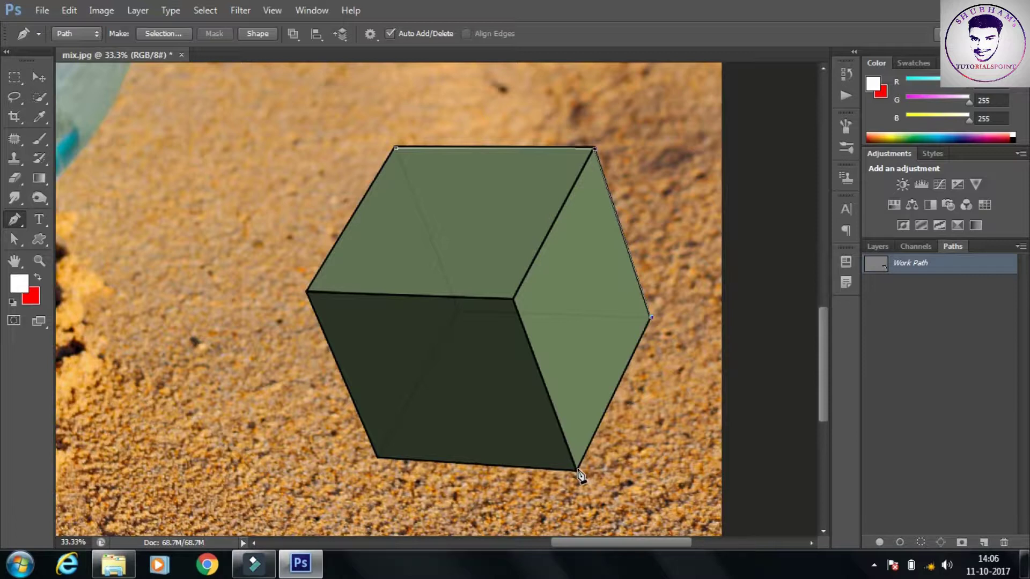
Continue the cube's path with anchor points at its bottom-right and bottom-left corners
key("ctrl+plus")
key("ctrl+plus")
key("ctrl+plus")
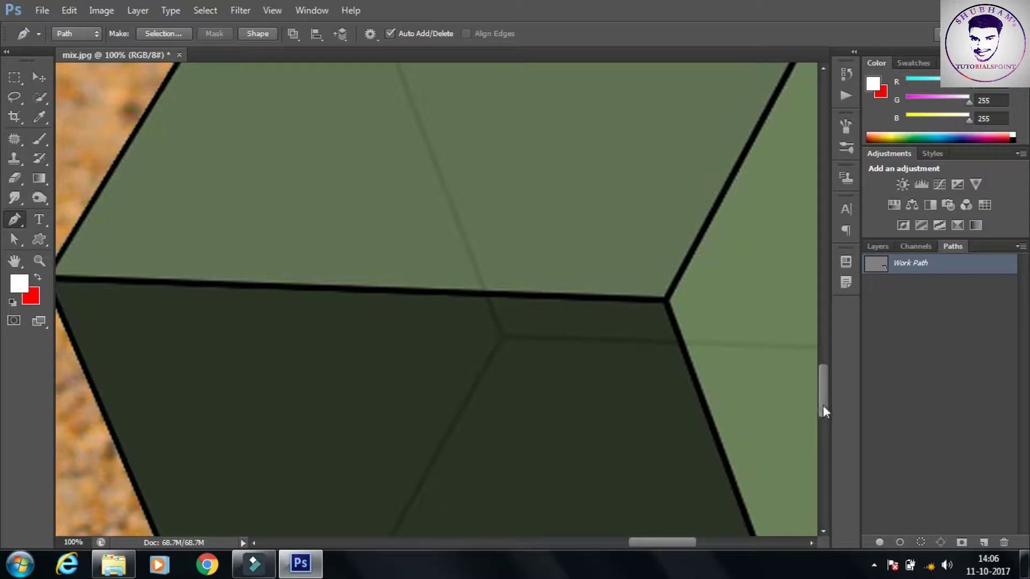
left_click_drag(823, 404, 828, 458)
left_click_drag(665, 543, 696, 542)
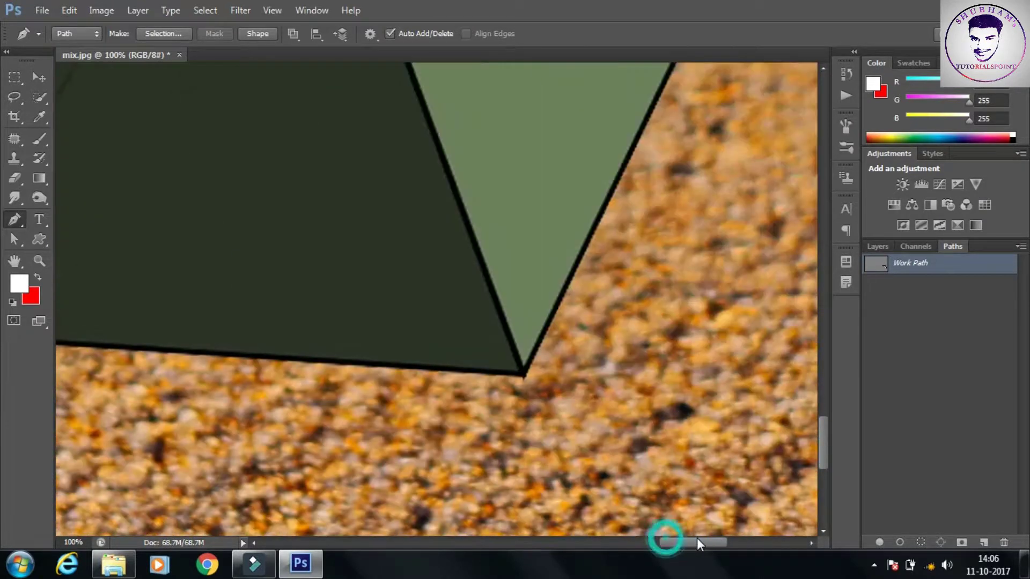
left_click(523, 372)
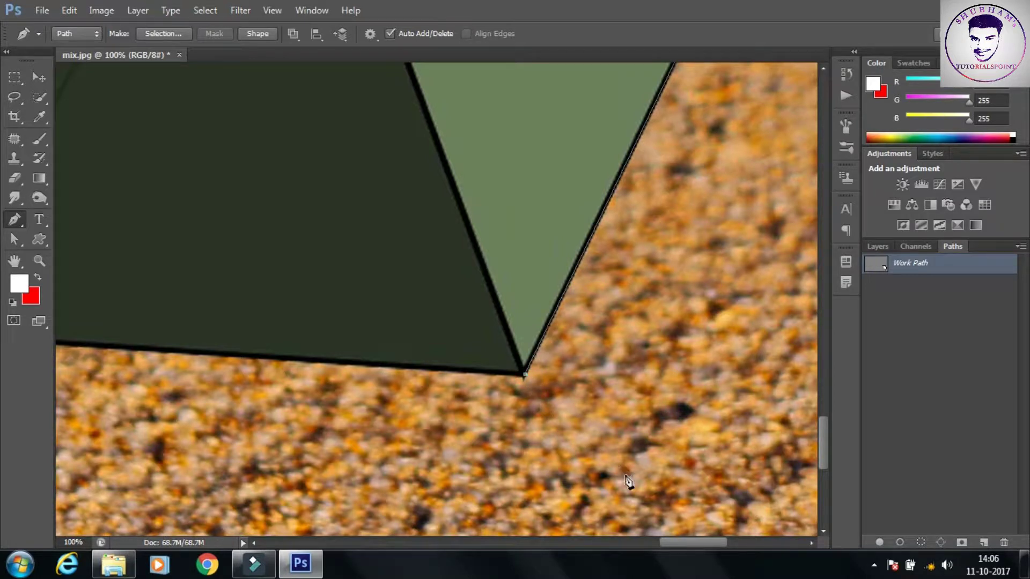
left_click_drag(673, 542, 633, 543)
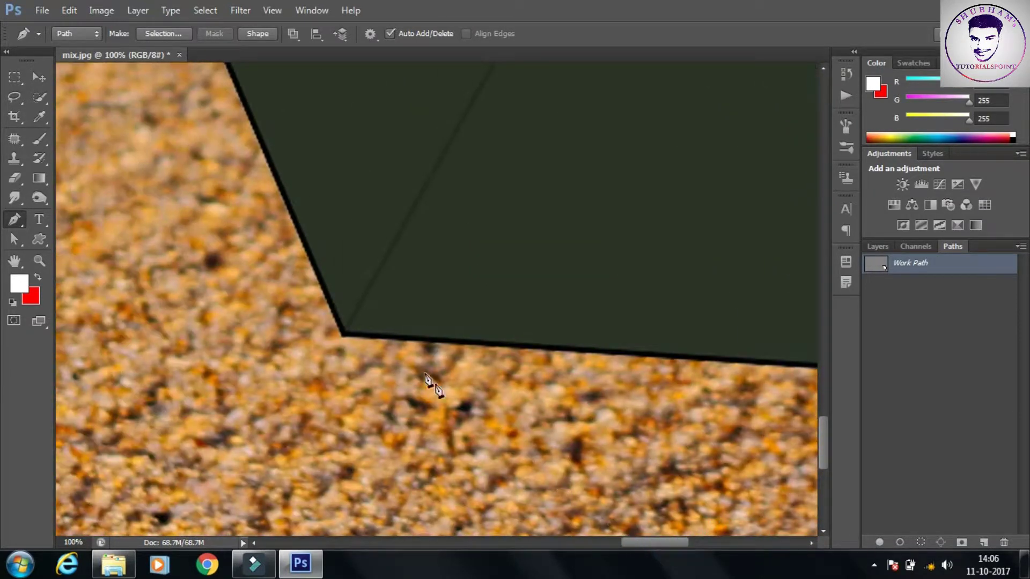
left_click(343, 338)
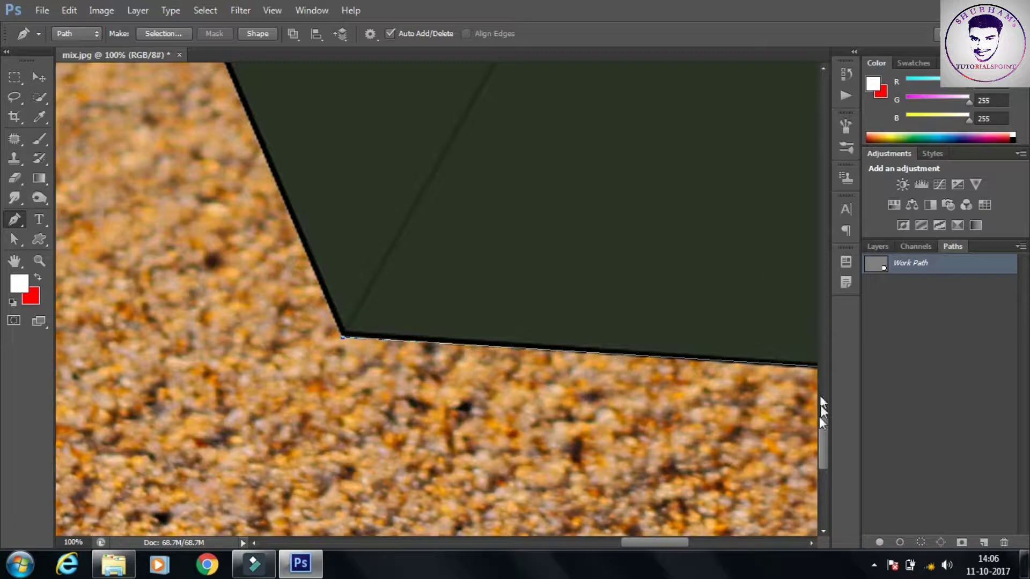
Add an anchor point at the cube's left corner and close the path at the starting upper-left corner
left_click_drag(823, 445, 826, 395)
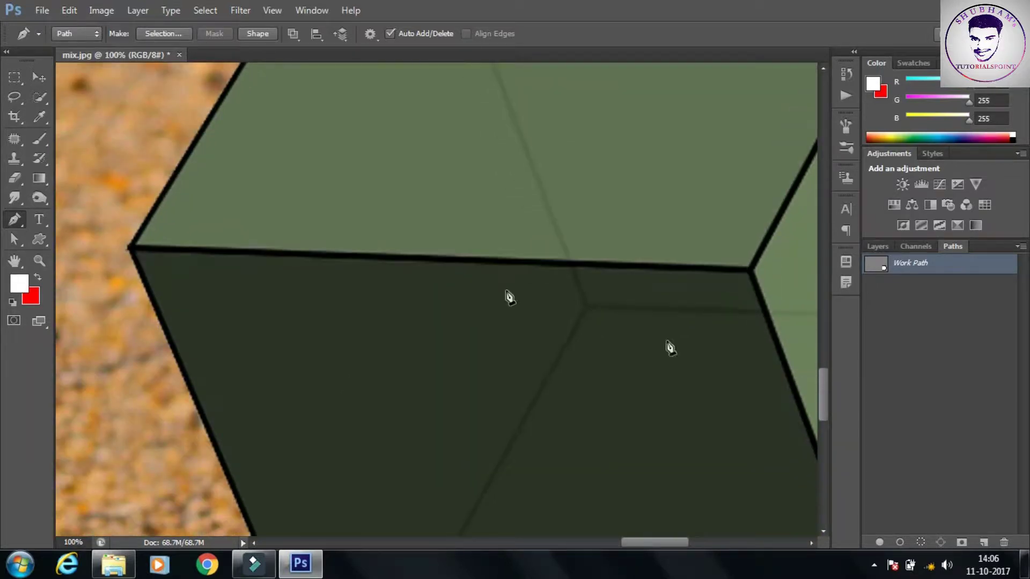
left_click(131, 250)
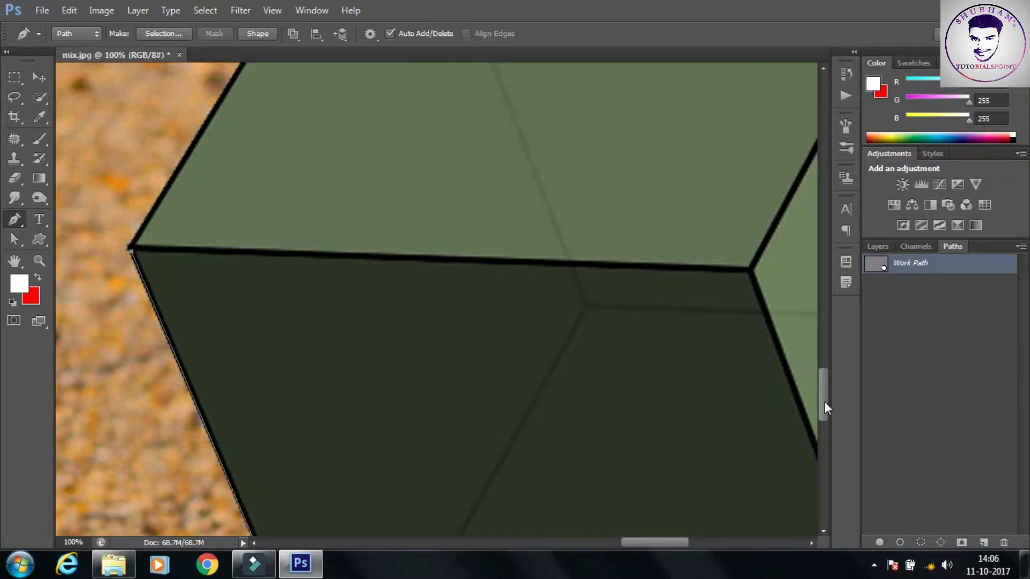
left_click_drag(825, 407, 828, 363)
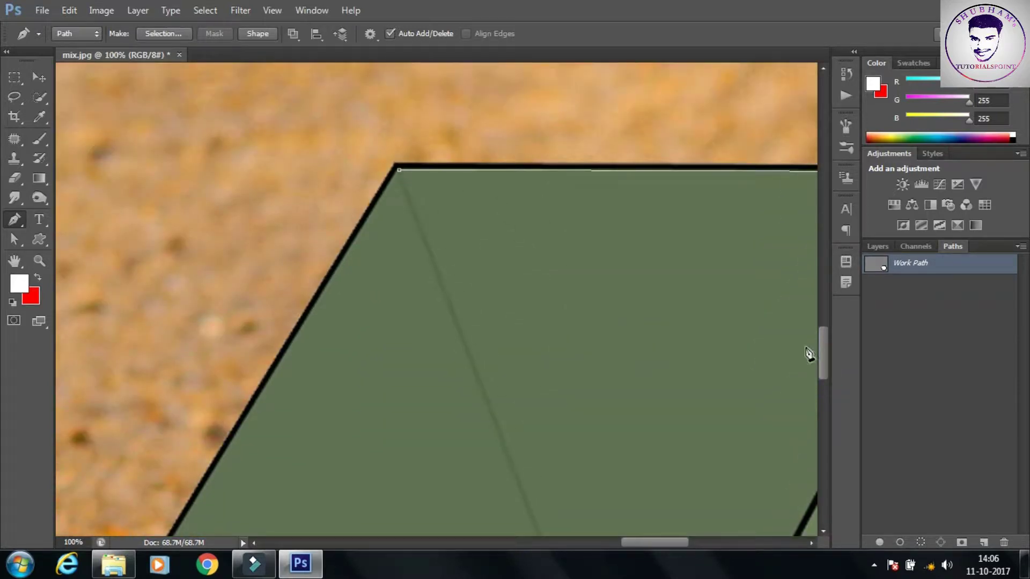
left_click(397, 170)
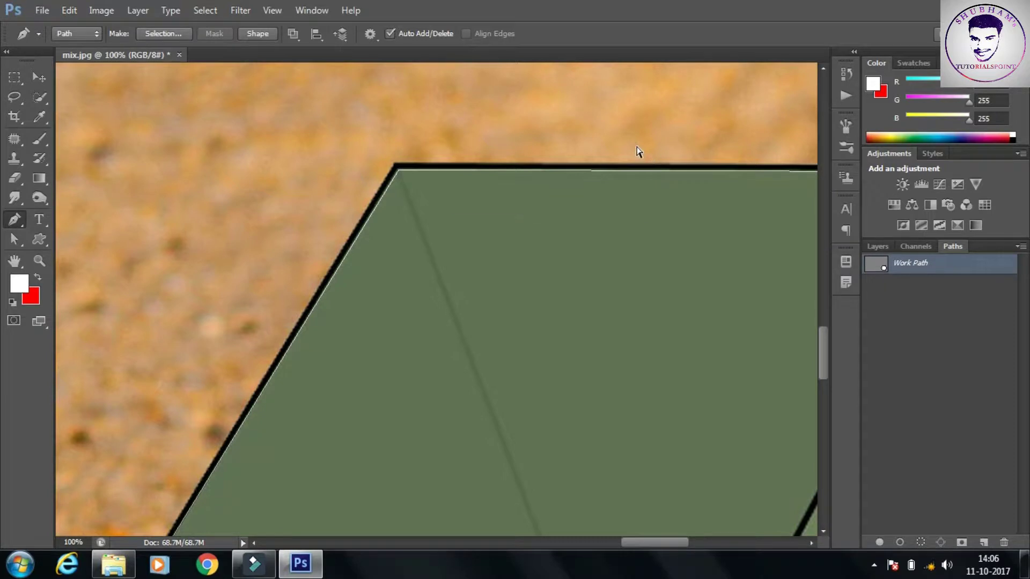
key("ctrl+minus")
key("ctrl+minus")
key("ctrl+minus")
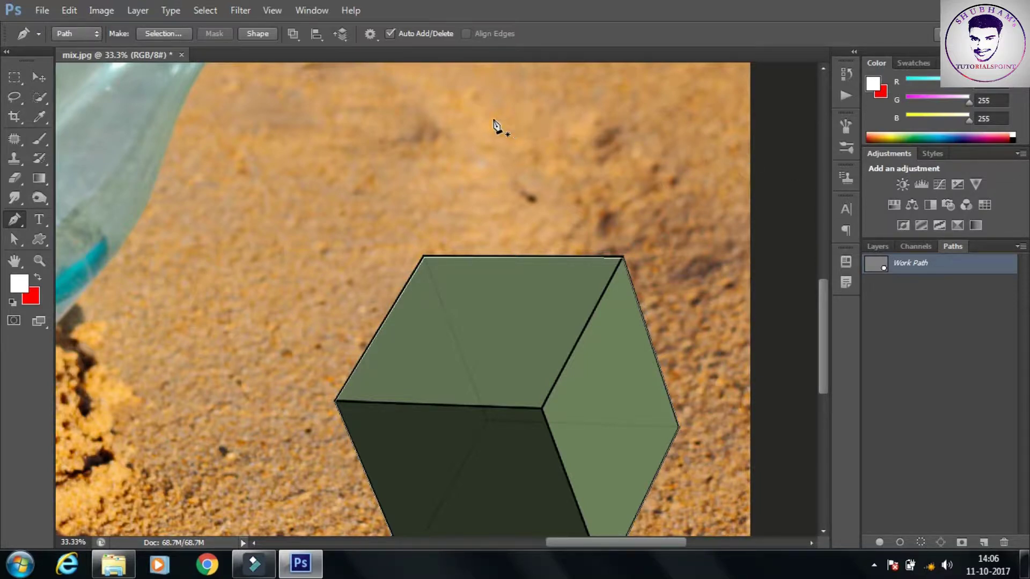
Move the closed cube path up off the cube with the Path Selection tool, and undo the move
left_click(19, 237)
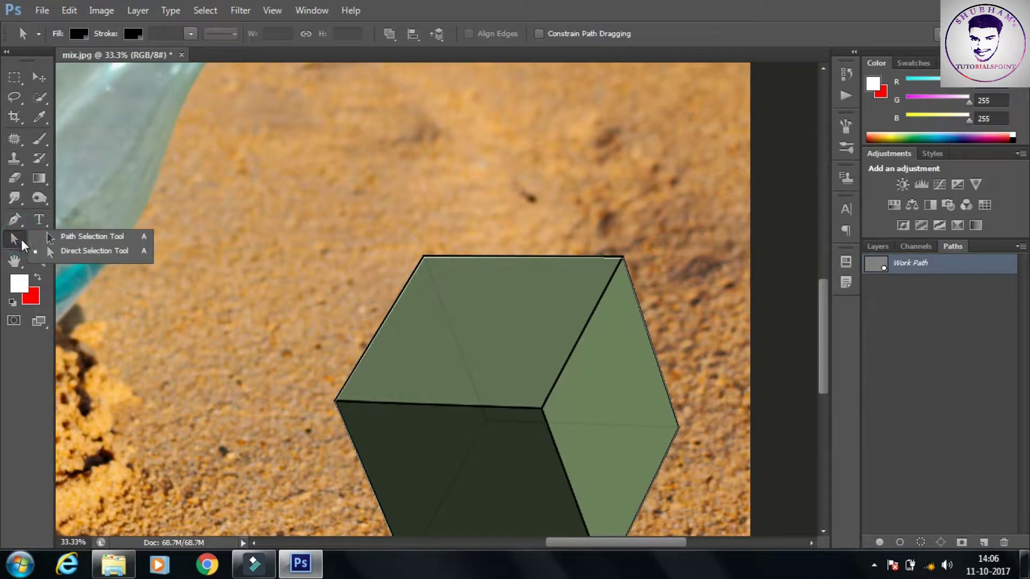
left_click(63, 239)
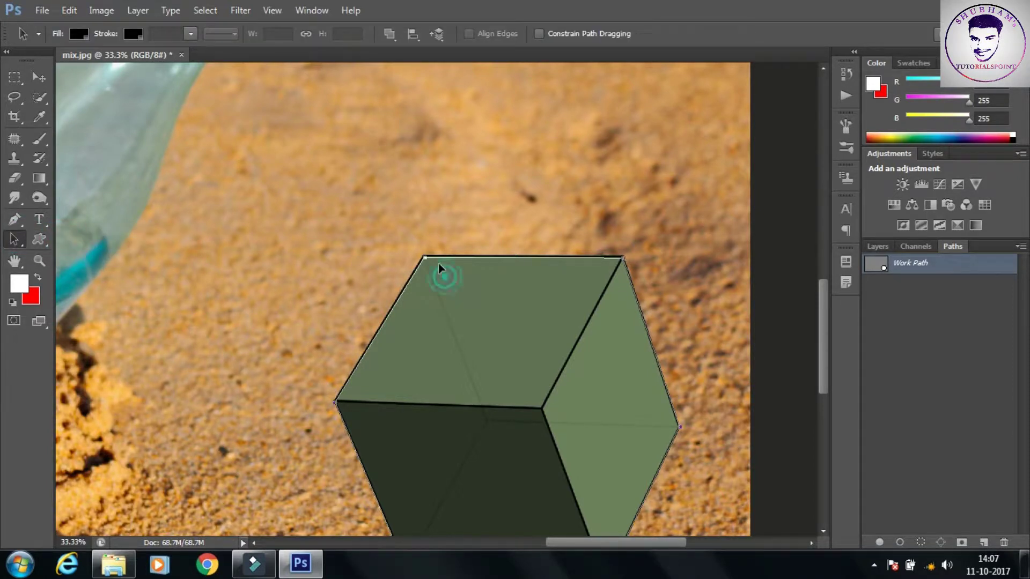
left_click_drag(442, 267, 418, 176)
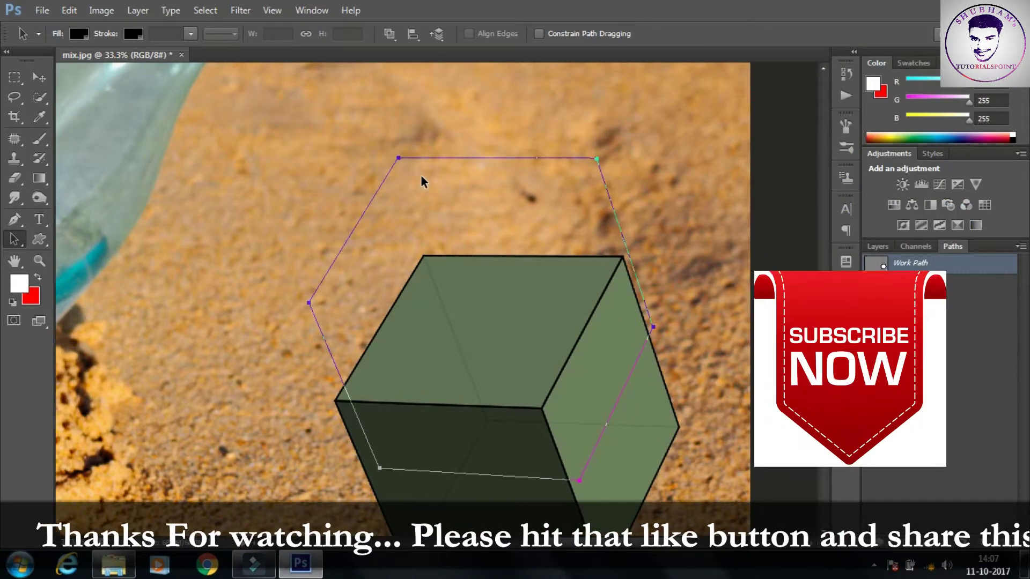
key("ctrl+z")
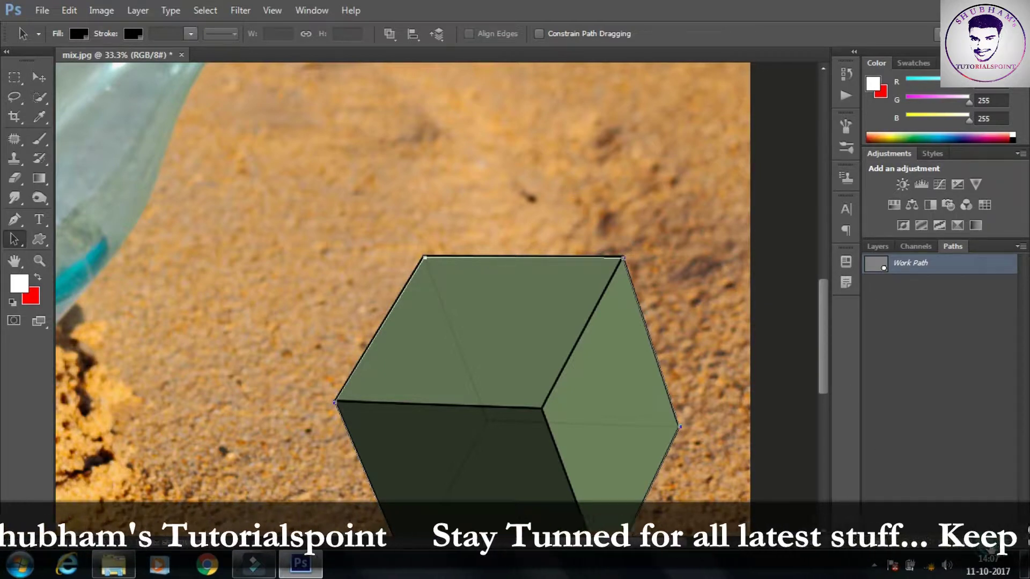
Create a new path and name it bottle
left_click(989, 545)
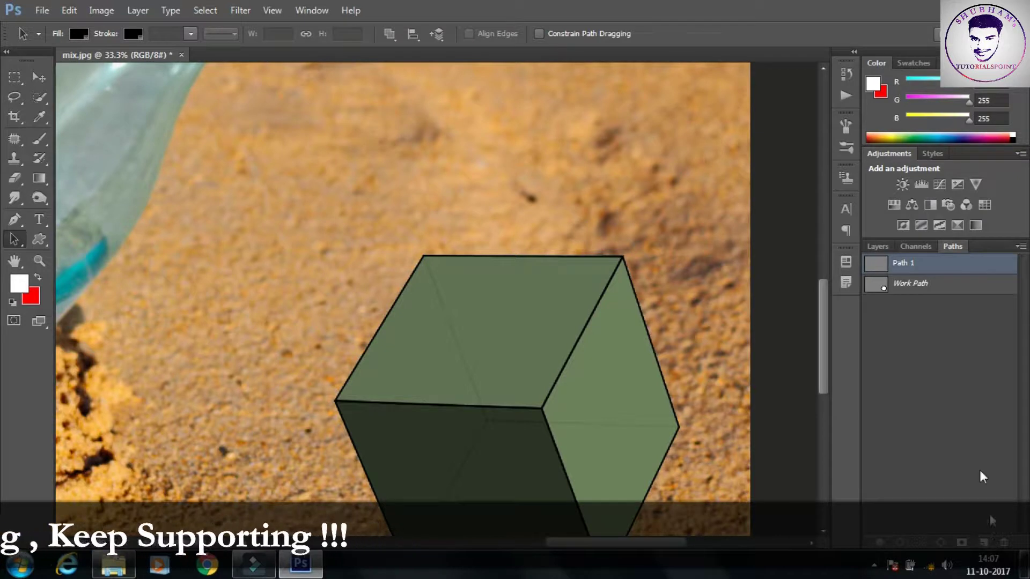
double_click(911, 273)
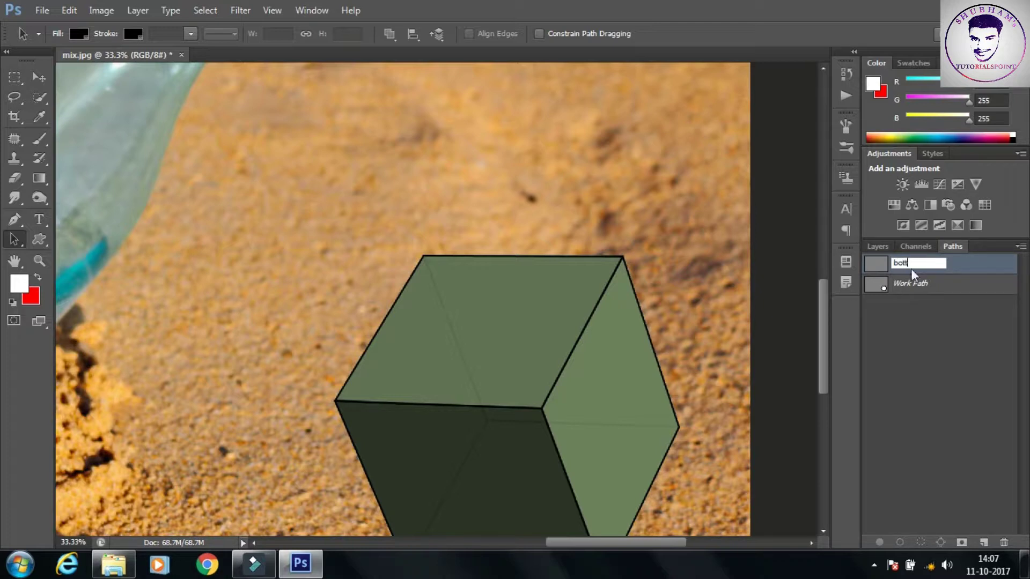
type("bottle")
key("Return")
Start the bottle path with the Pen tool at the base's upper-left corner and add anchor points up the straight edge beside the label
key("ctrl+minus")
key("ctrl+minus")
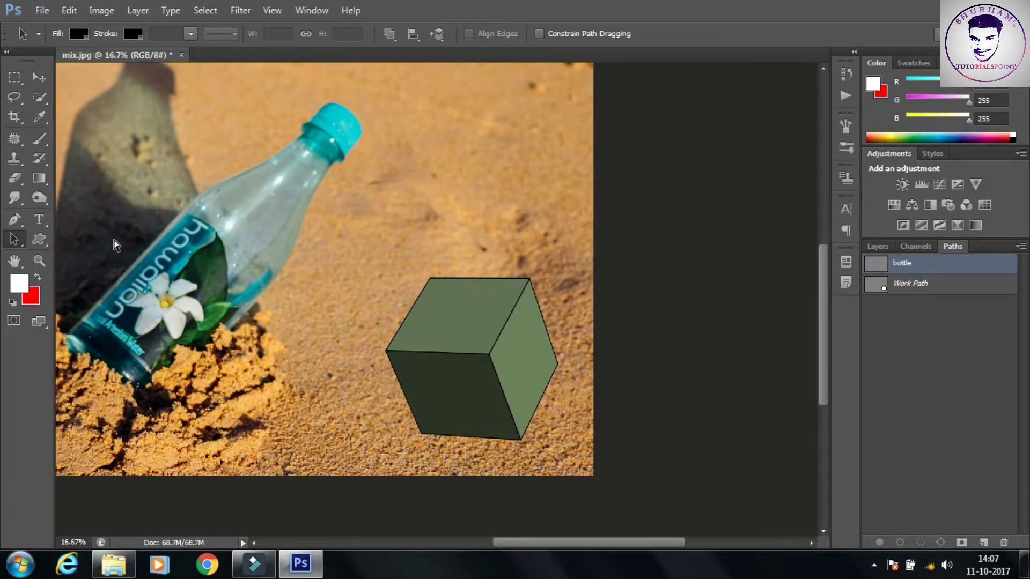
key("ctrl+plus")
key("ctrl+plus")
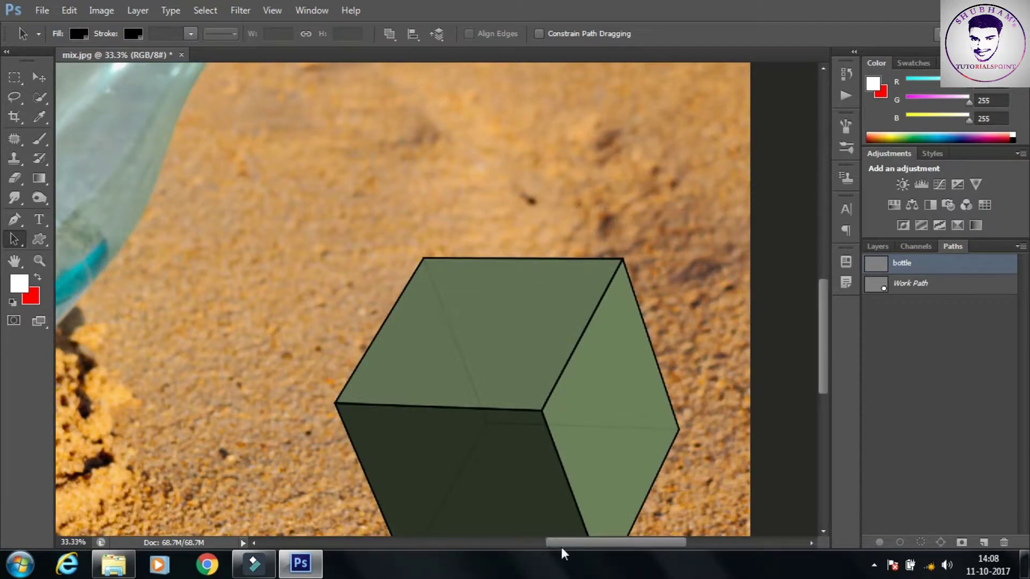
left_click_drag(568, 540, 484, 543)
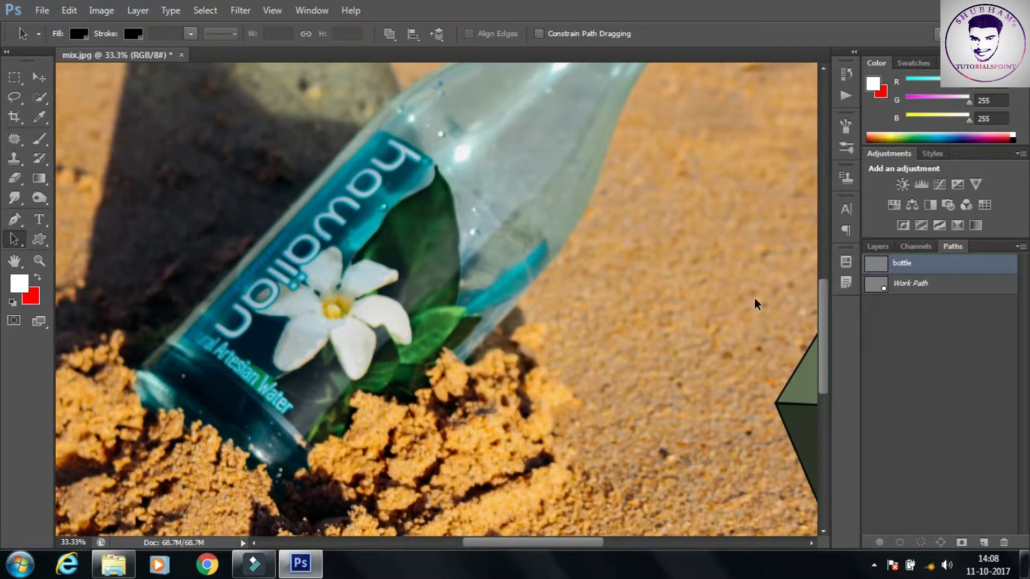
left_click_drag(825, 336, 826, 295)
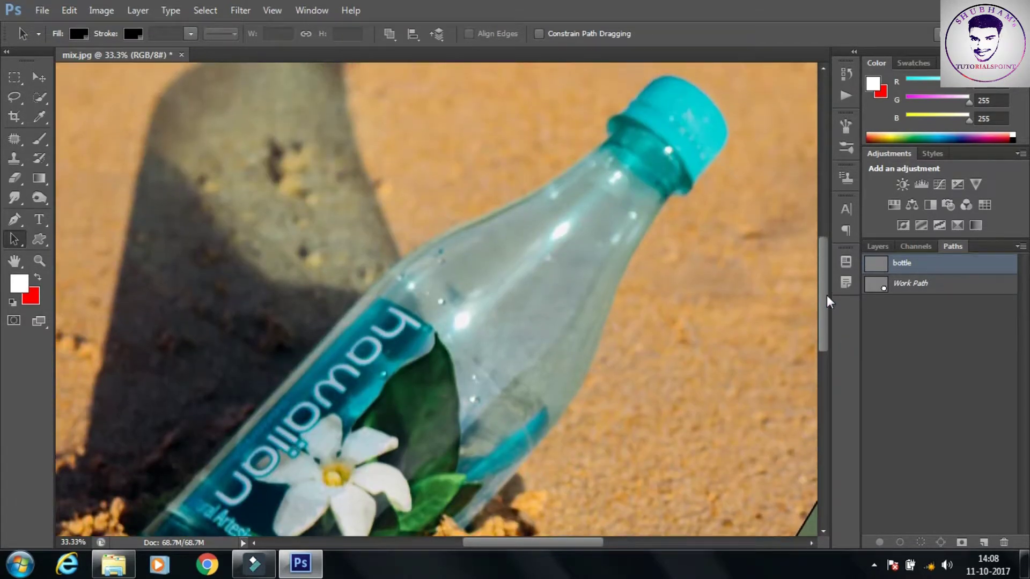
left_click(14, 219)
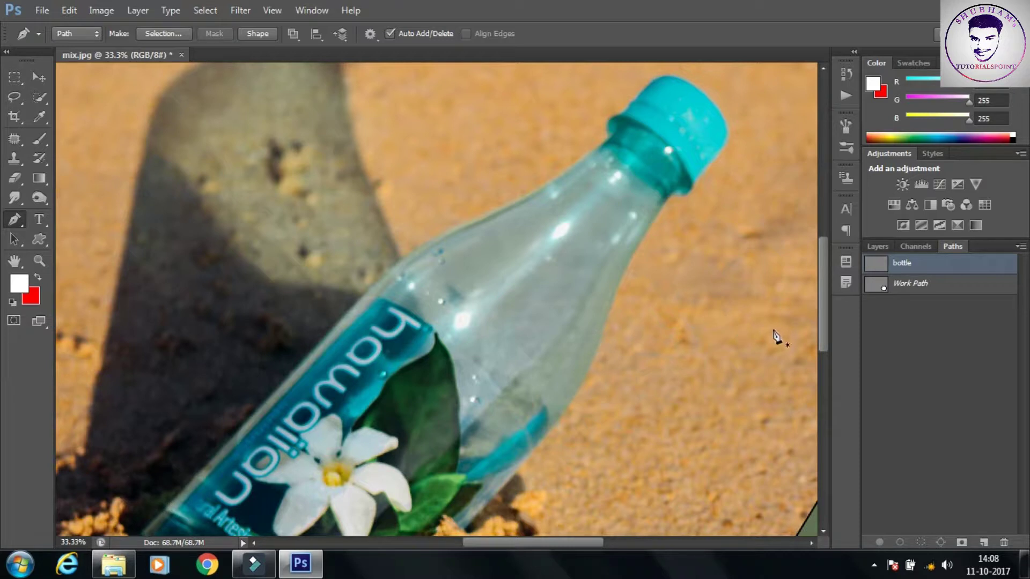
left_click_drag(820, 346, 819, 367)
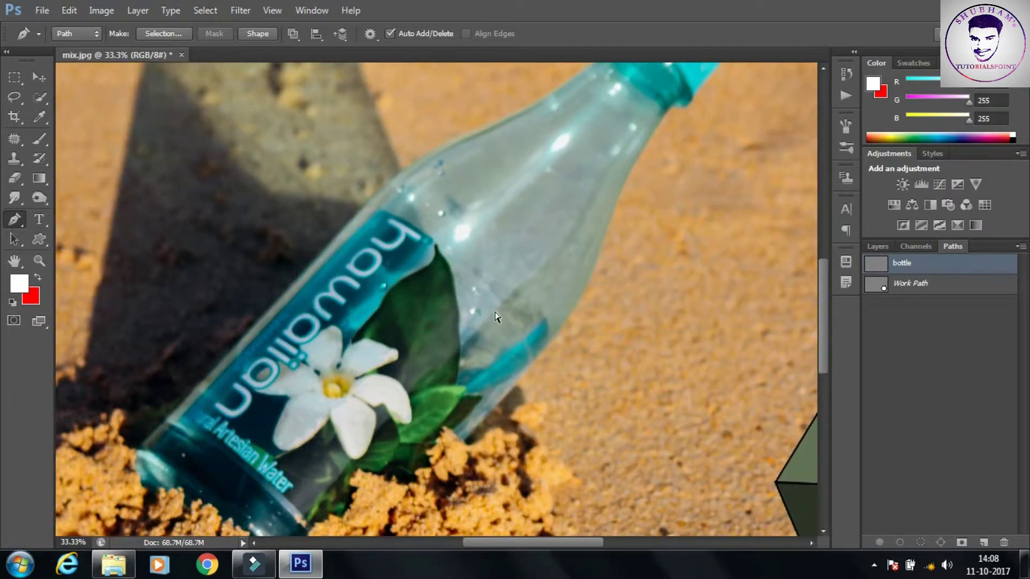
scroll(495, 317, "up", 4)
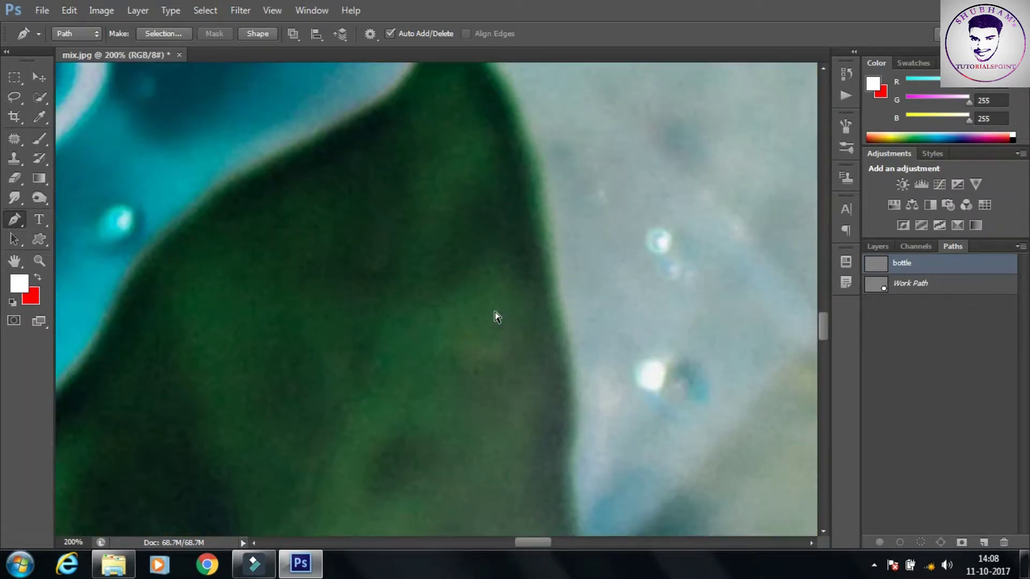
scroll(495, 317, "down", 2)
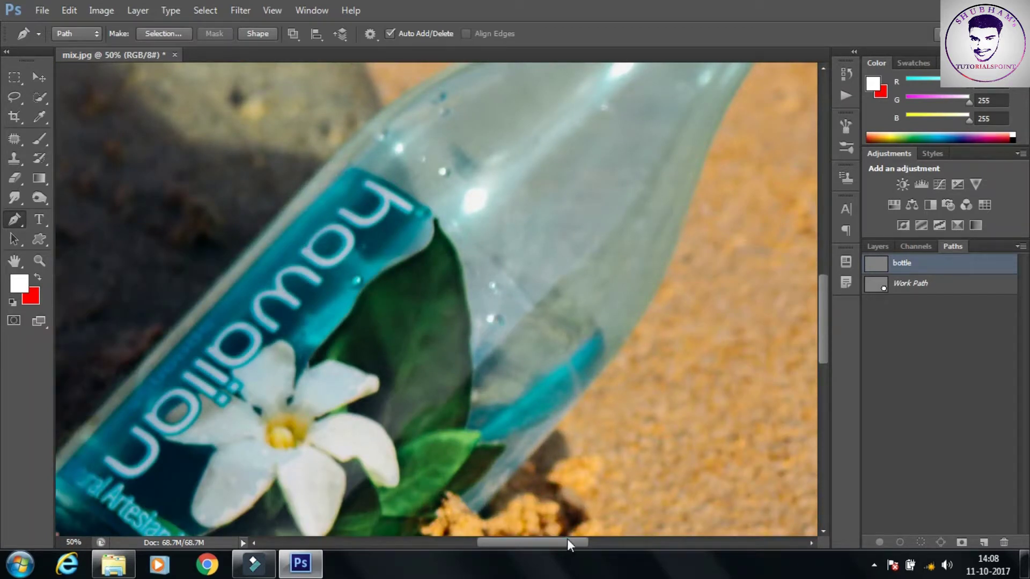
left_click_drag(567, 539, 512, 546)
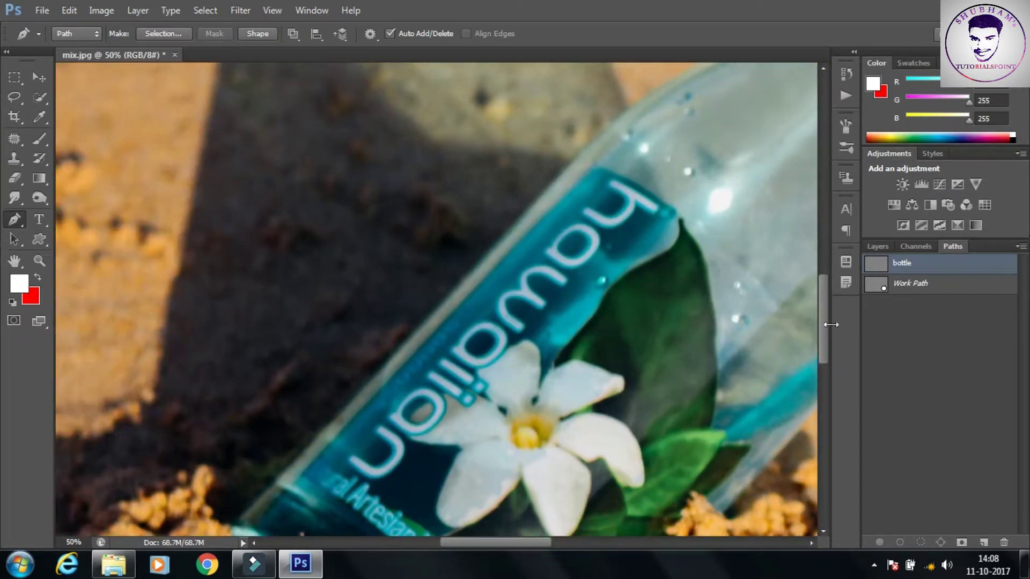
left_click_drag(825, 330, 826, 352)
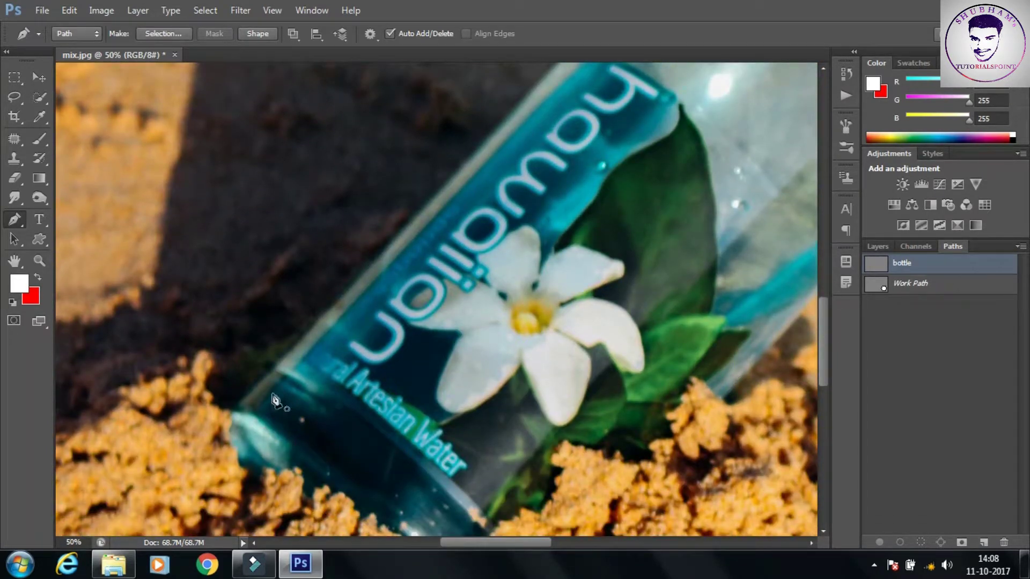
left_click(235, 411)
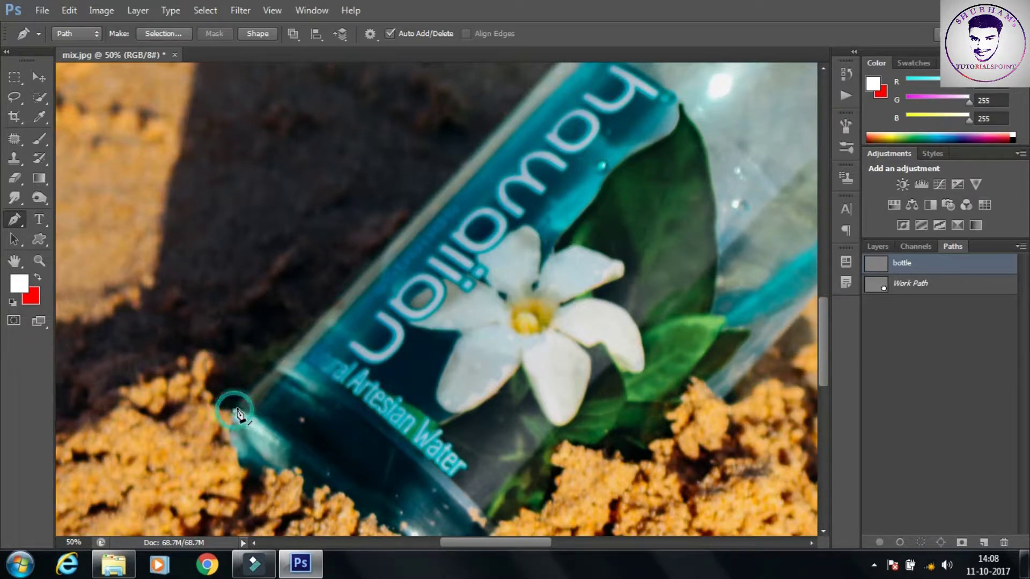
left_click(411, 221)
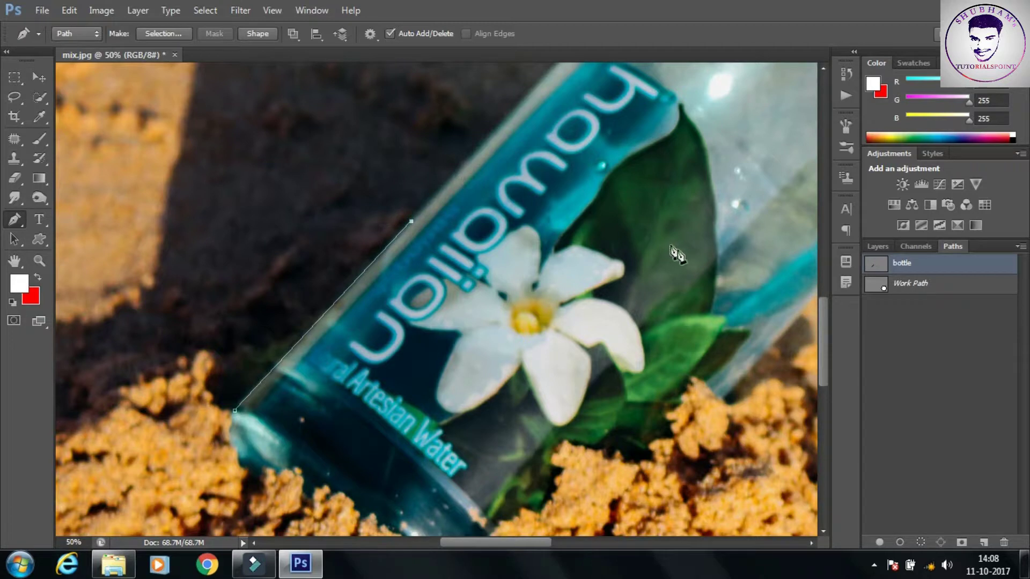
scroll(796, 306, "up", 4)
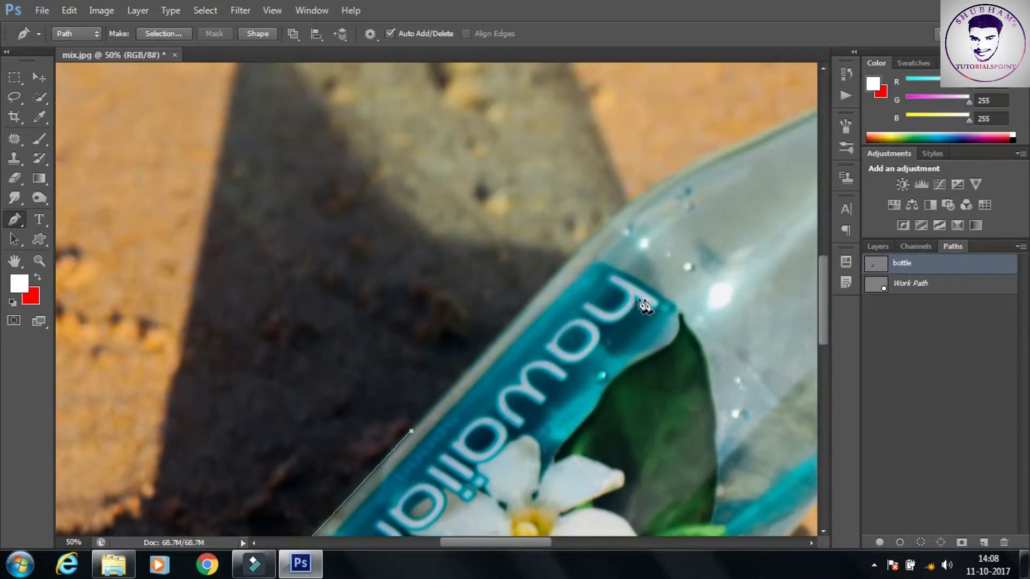
left_click(539, 295)
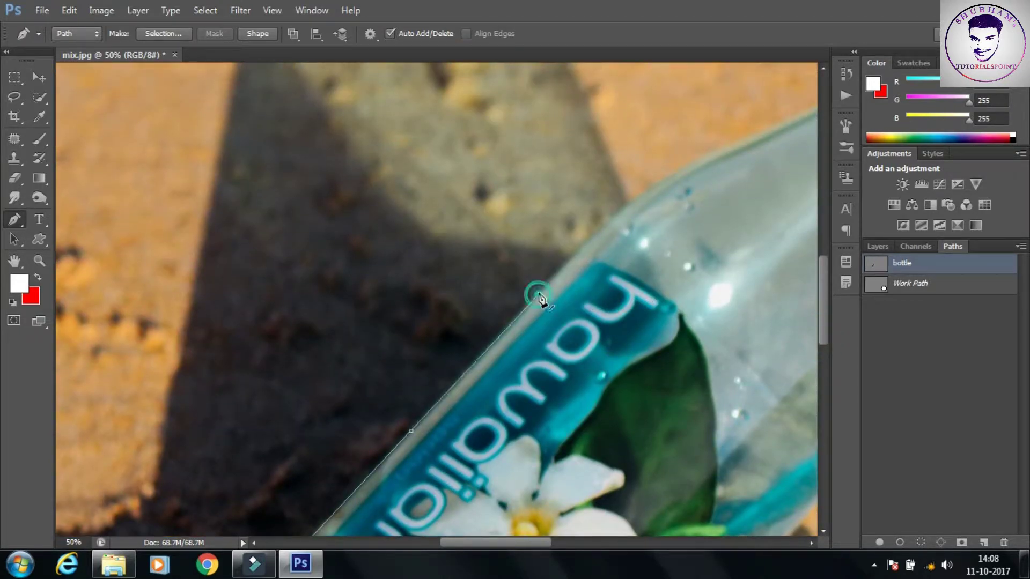
Try to continue the bottle path over the upper shoulder toward the neck with curved anchor points
left_click(586, 244)
left_click(699, 161)
left_click_drag(702, 166, 736, 154)
left_click_drag(543, 540, 576, 540)
left_click_drag(825, 314, 827, 288)
left_click(603, 234)
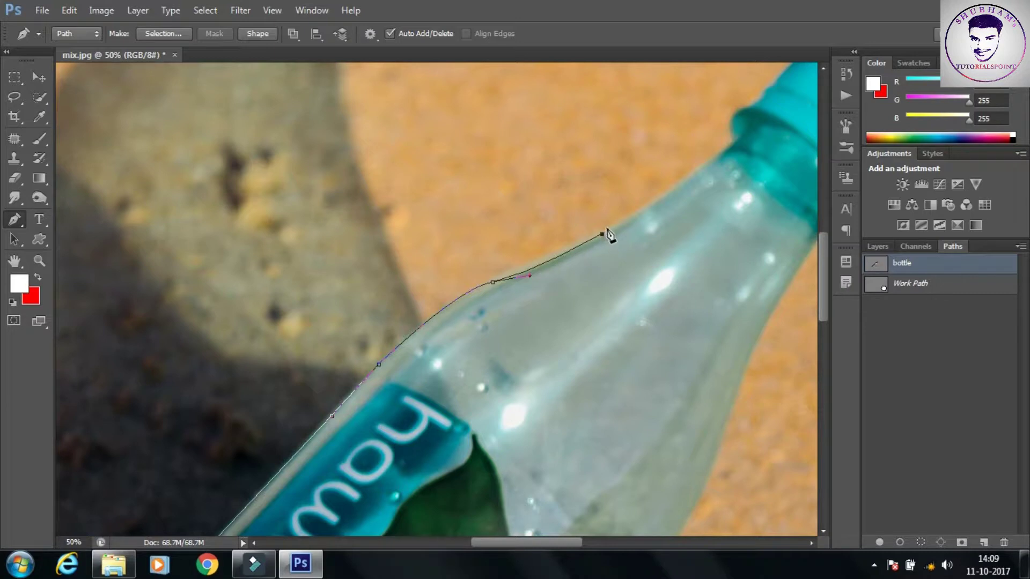
Try an anchor point near the neck, undo it, and convert the shoulder anchor point to adjust its direction handles
left_click(686, 179)
left_click(687, 179)
key("ctrl+z")
left_click(492, 282, "alt")
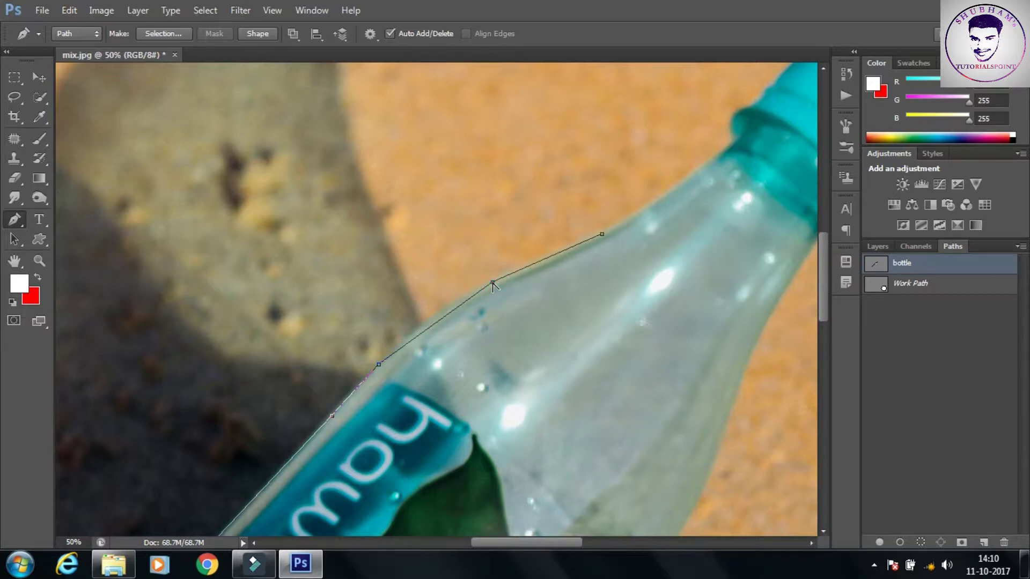
left_click_drag(493, 283, 517, 294)
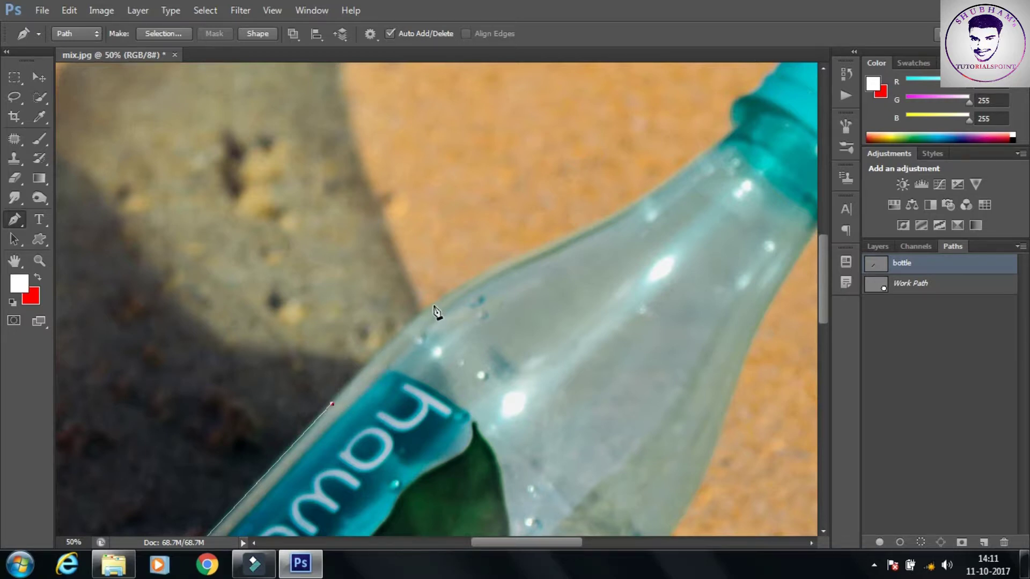
Continue the path along the bottle's upper shoulder with three curved anchor points, removing their outgoing direction handles
left_click_drag(432, 306, 447, 315)
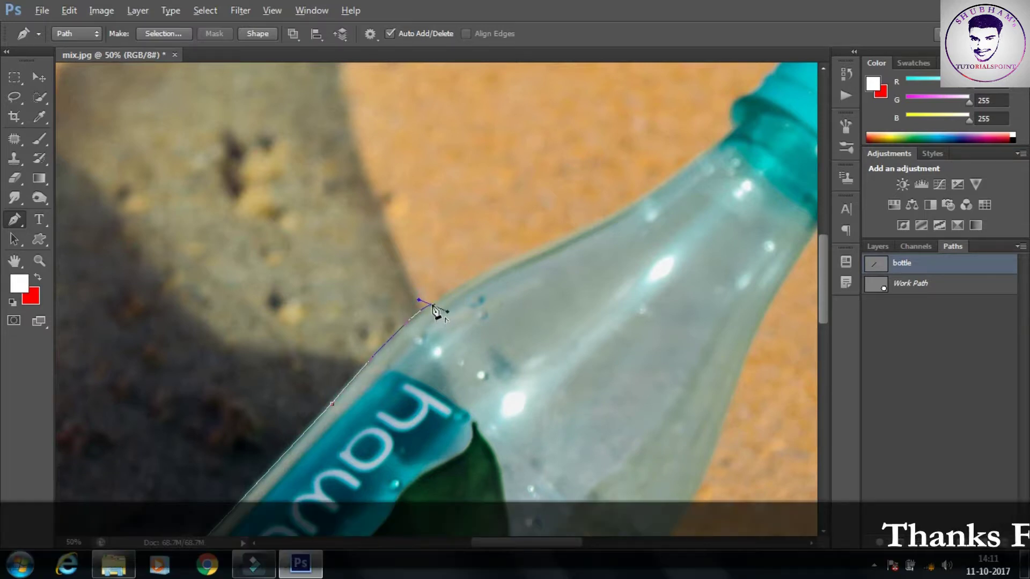
left_click(434, 308)
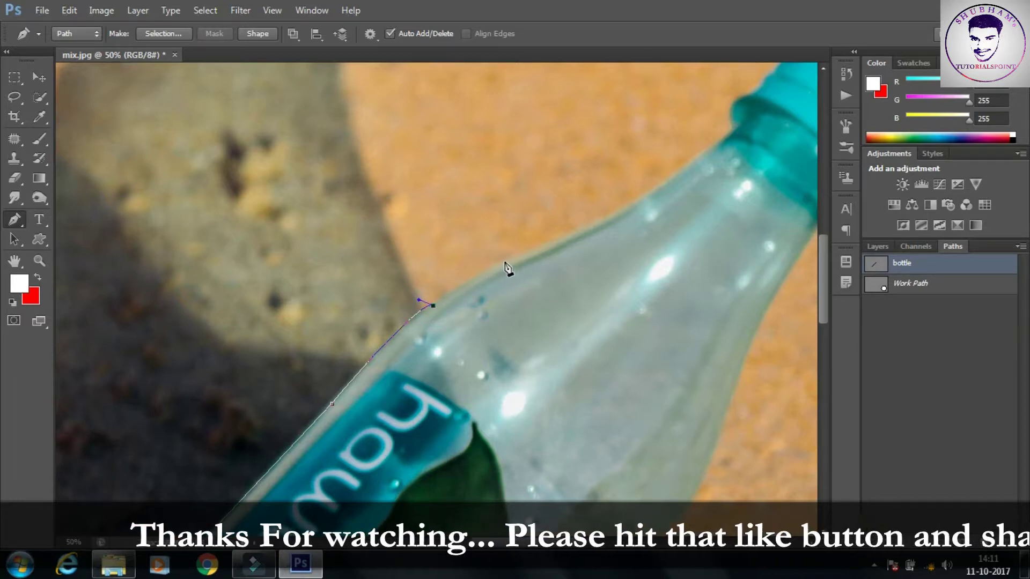
left_click_drag(504, 262, 549, 242)
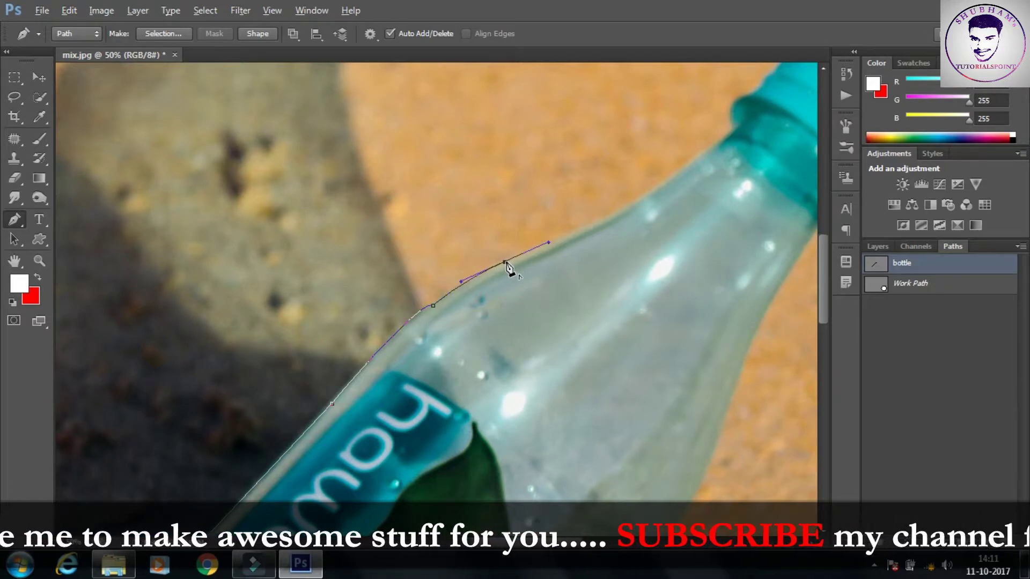
left_click(505, 263, "alt")
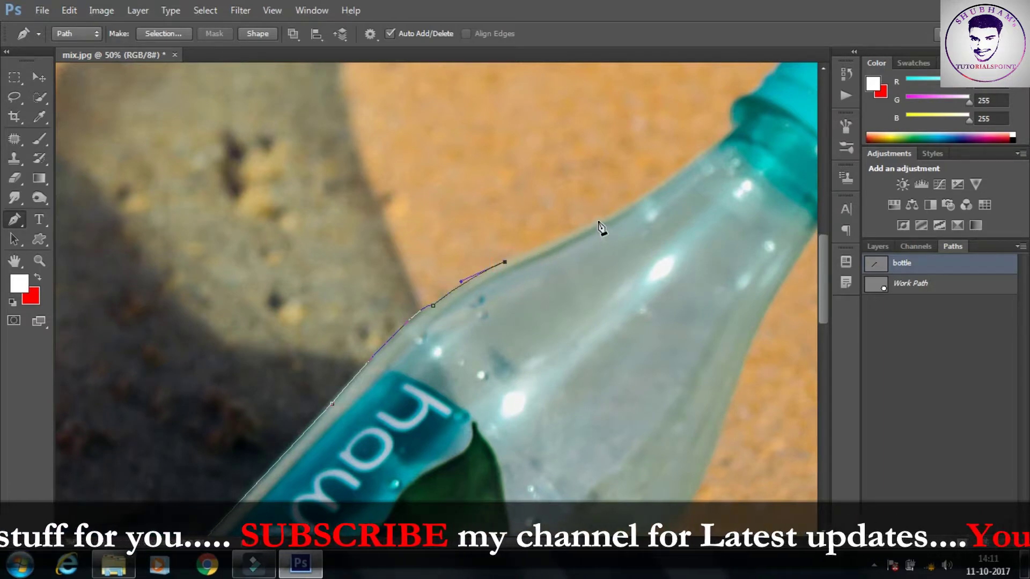
left_click_drag(600, 223, 609, 228)
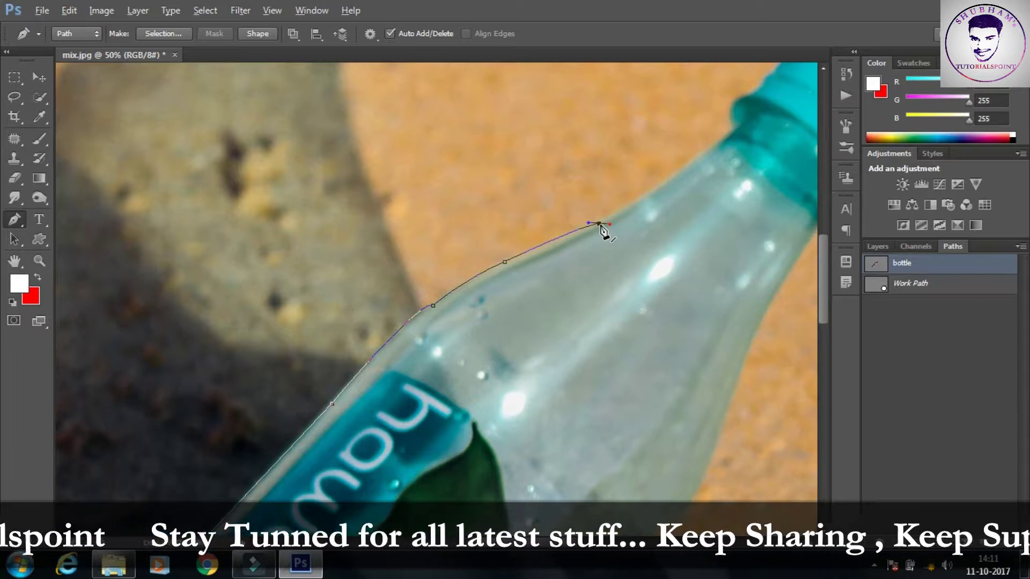
left_click(600, 224)
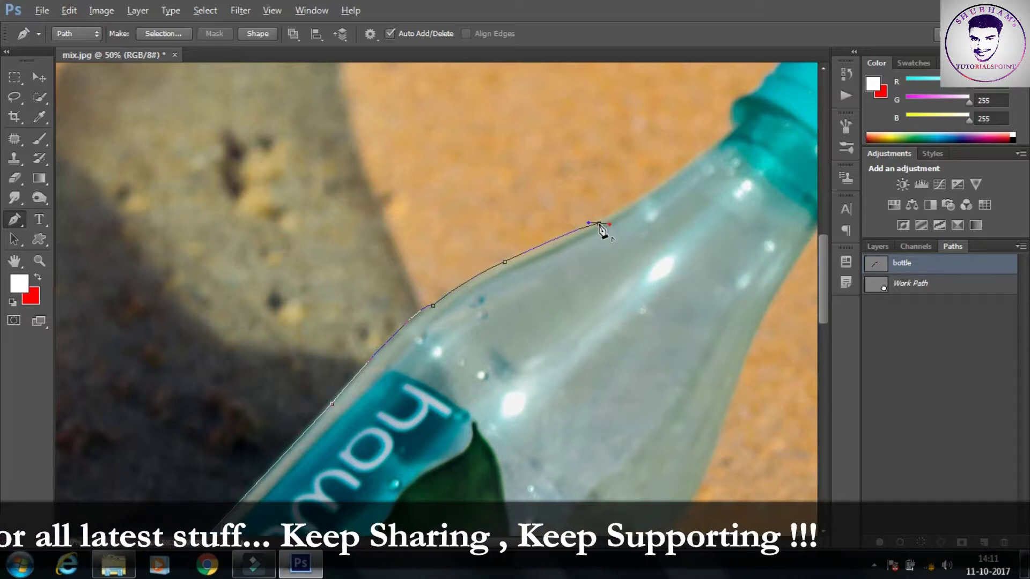
Extend the path up the neck to the collar with two curved anchor points, dismissing the Windows color scheme prompt without changing the scheme
left_click(673, 177)
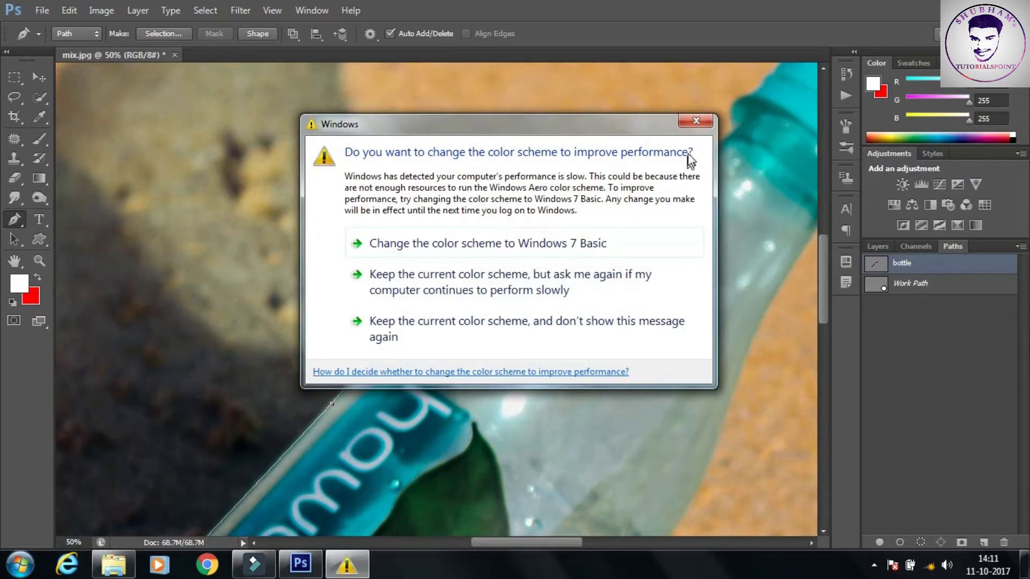
left_click(696, 121)
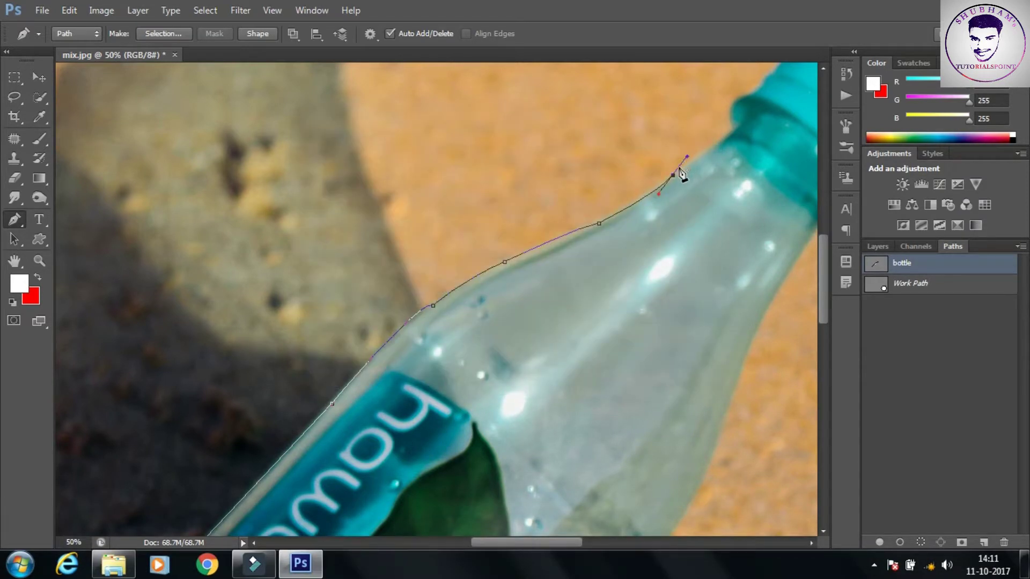
left_click_drag(722, 142, 731, 139)
left_click(723, 143, "alt")
Trace the path around the collar and the turquoise cap to the far side of the neck
left_click_drag(548, 543, 581, 543)
left_click_drag(822, 319, 811, 272)
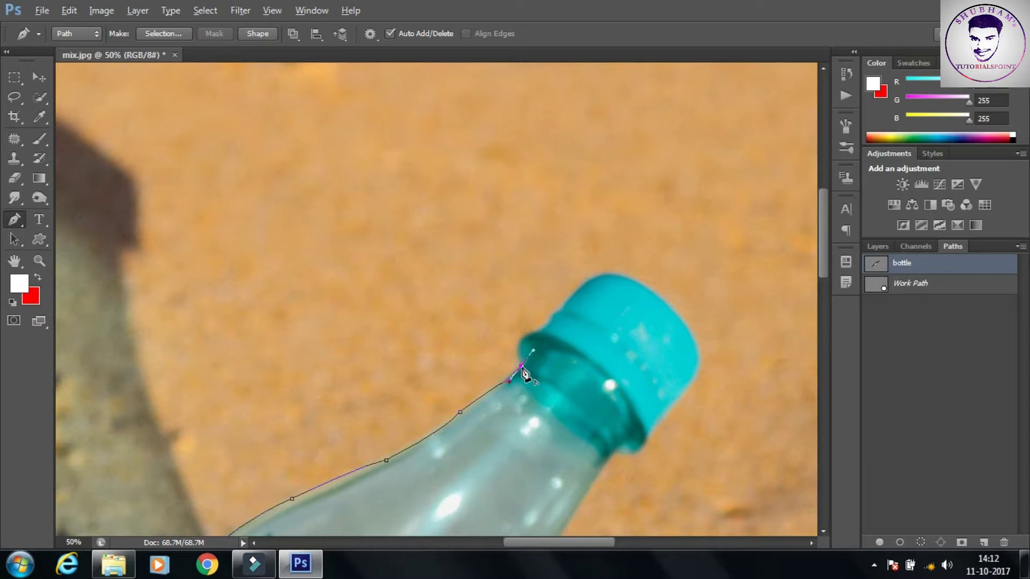
left_click_drag(521, 338, 589, 283)
left_click(541, 334)
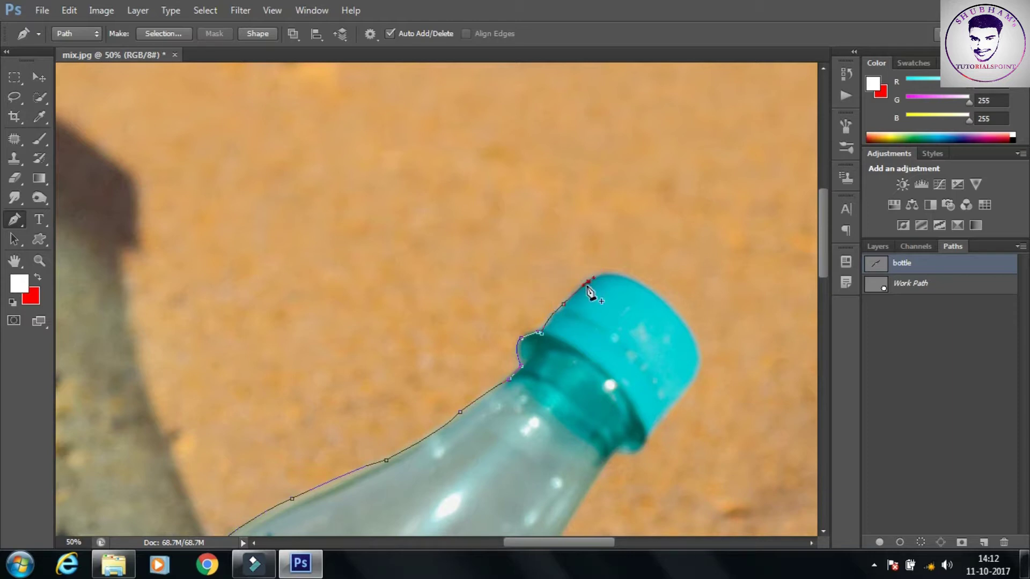
left_click(613, 270)
left_click(686, 326)
left_click_drag(697, 370, 611, 458)
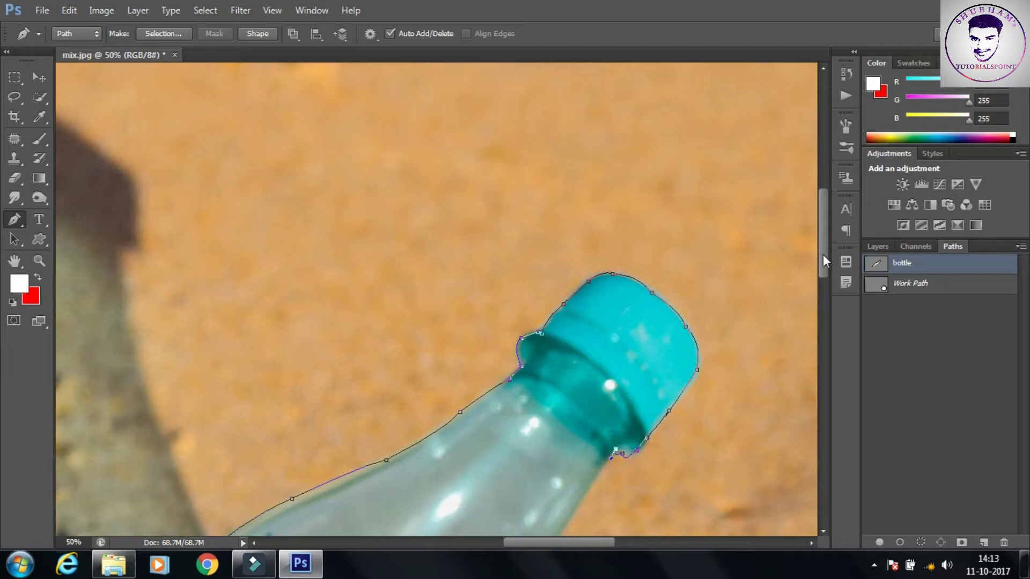
Continue the path down the right side of the neck with a curved anchor point stripped of its outgoing handle and another further down
left_click_drag(824, 256, 823, 310)
left_click_drag(532, 317, 539, 326)
left_click(533, 316, "alt")
left_click(503, 403)
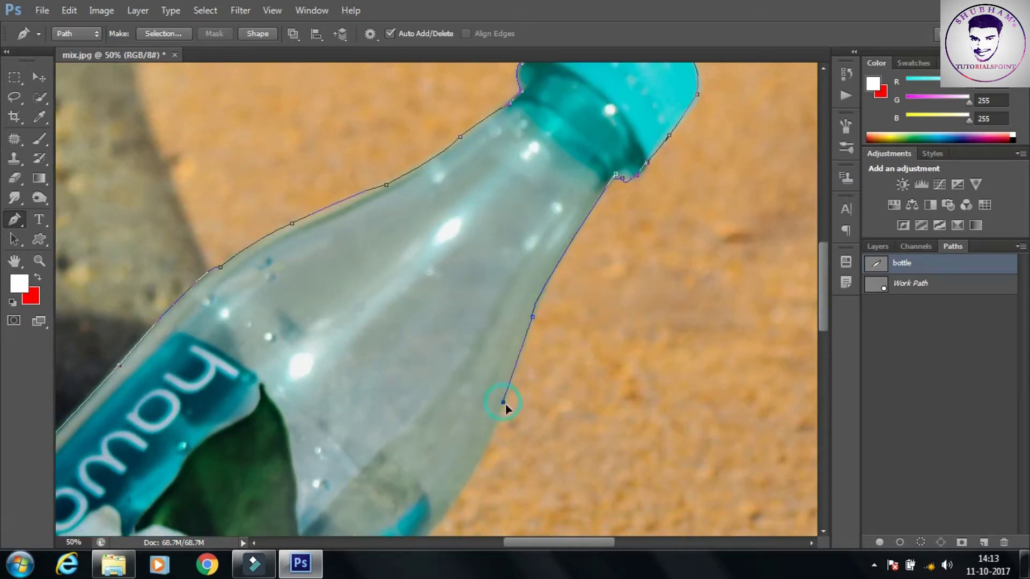
Add anchor points down the bottle's lower right edge to where it meets the sand
scroll(503, 405, "down", 5)
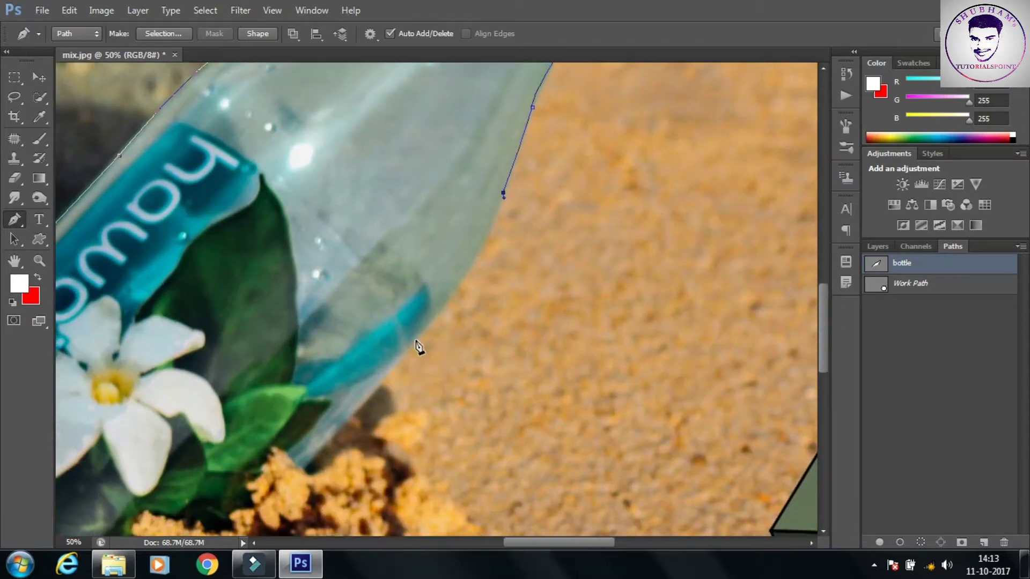
left_click_drag(471, 266, 477, 266)
left_click(438, 309)
left_click(401, 357)
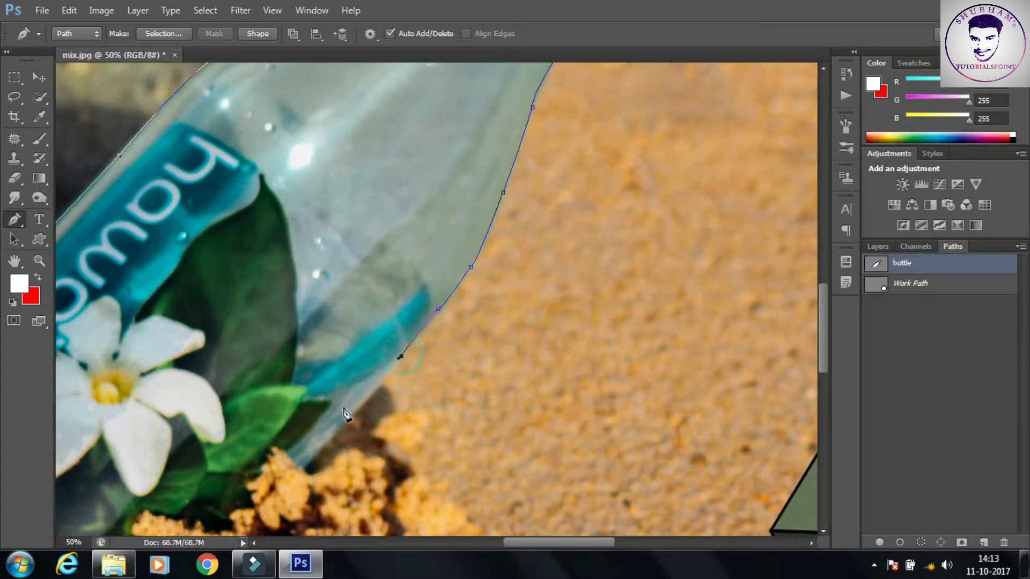
left_click(326, 445)
left_click(305, 470)
Trace the jagged sand edge below the green leaf with closely spaced anchor points
left_click_drag(521, 543, 478, 545)
left_click_drag(823, 367, 823, 387)
left_click_drag(552, 346, 551, 341)
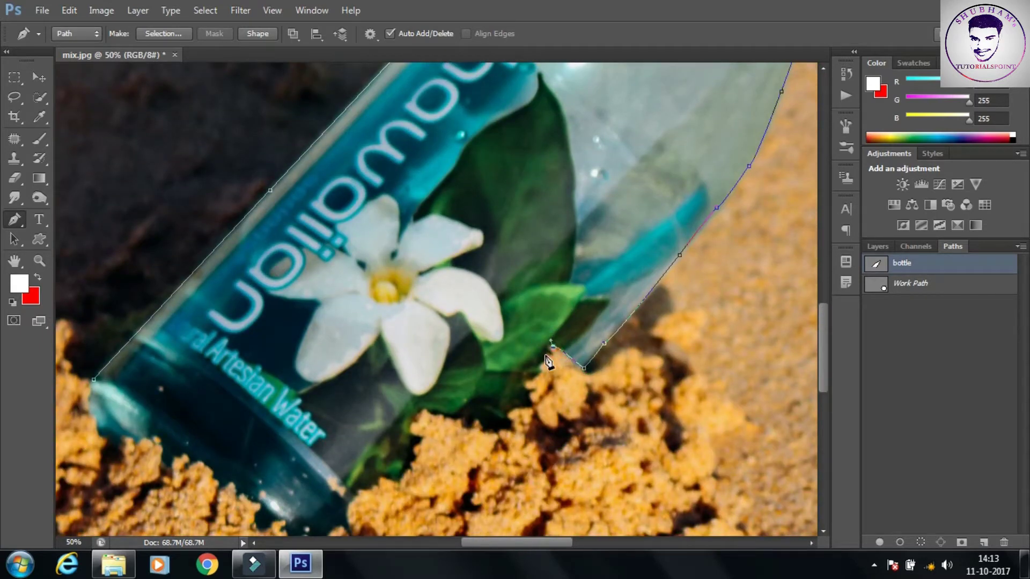
left_click(545, 356)
left_click(534, 372)
left_click(528, 384)
left_click_drag(528, 400, 533, 398)
left_click(515, 410)
left_click(507, 425)
left_click_drag(481, 429, 478, 436)
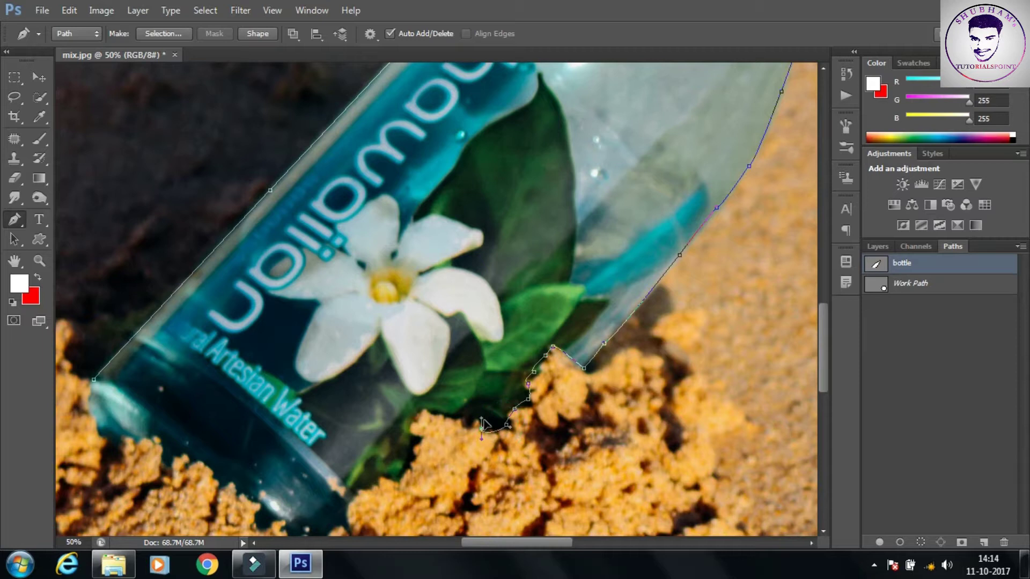
Continue the bottle path over the sand clump below the dark leaf and down its far side with closely spaced anchor points
left_click(450, 418)
left_click(429, 410)
left_click_drag(413, 425, 408, 433)
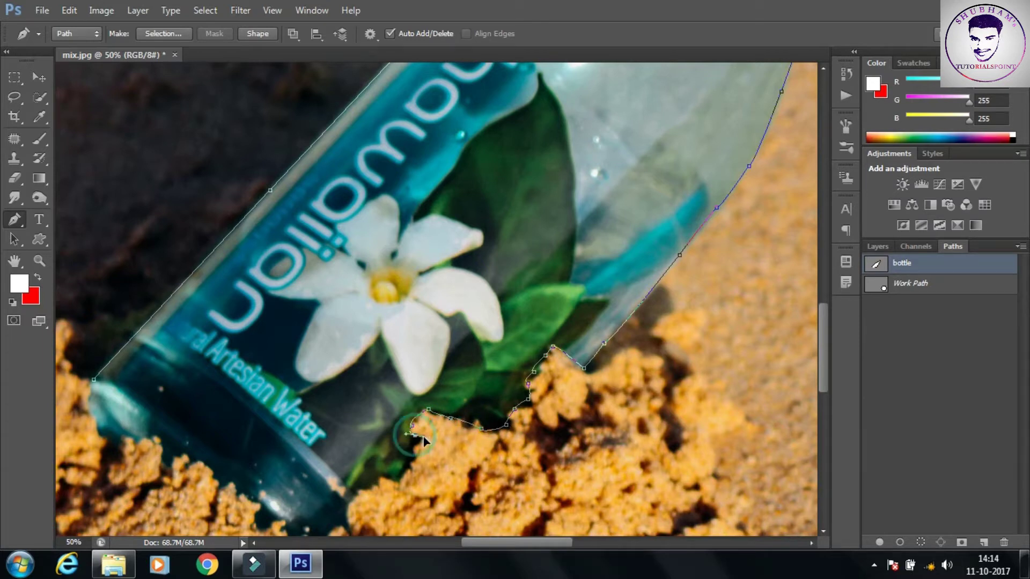
left_click(413, 445)
left_click(409, 464)
left_click_drag(400, 477, 395, 475)
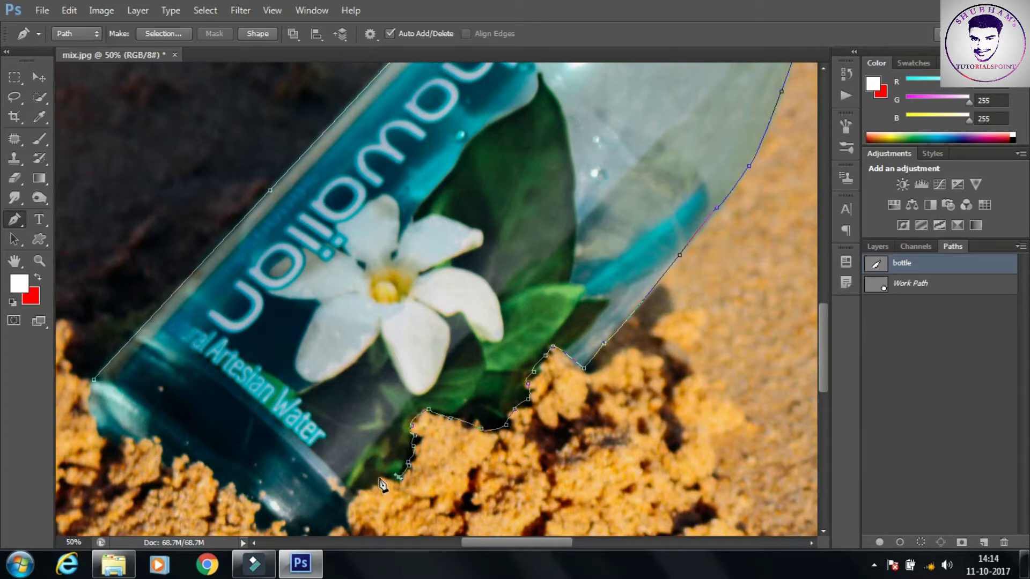
Trace the path along the sand edge to the lowest corner of the bottle and around the dark tip of its base
left_click(380, 476)
left_click(365, 492)
left_click(348, 504)
left_click(335, 527)
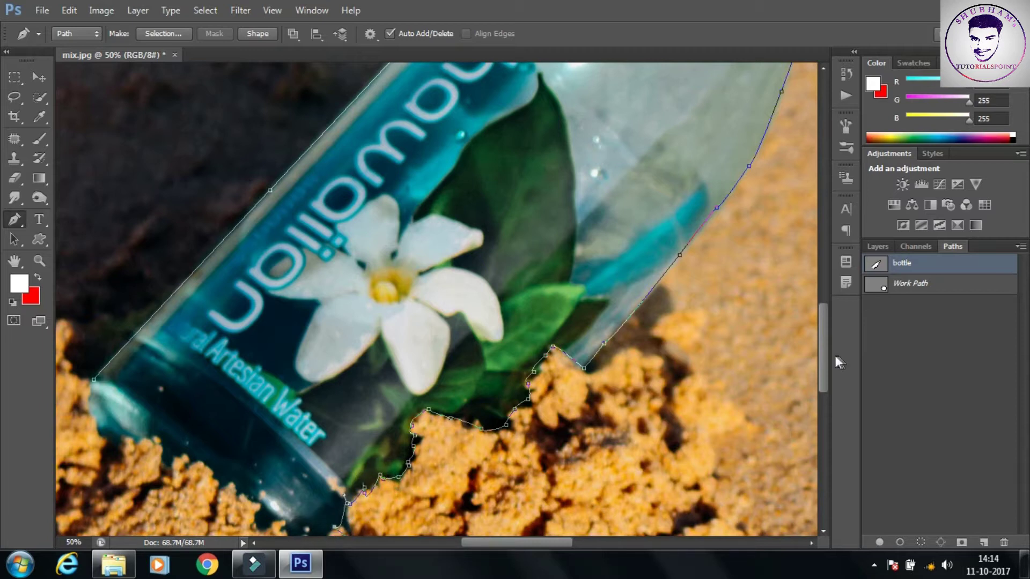
left_click_drag(824, 357, 824, 378)
left_click(321, 430)
left_click(304, 452)
left_click_drag(284, 417, 292, 420)
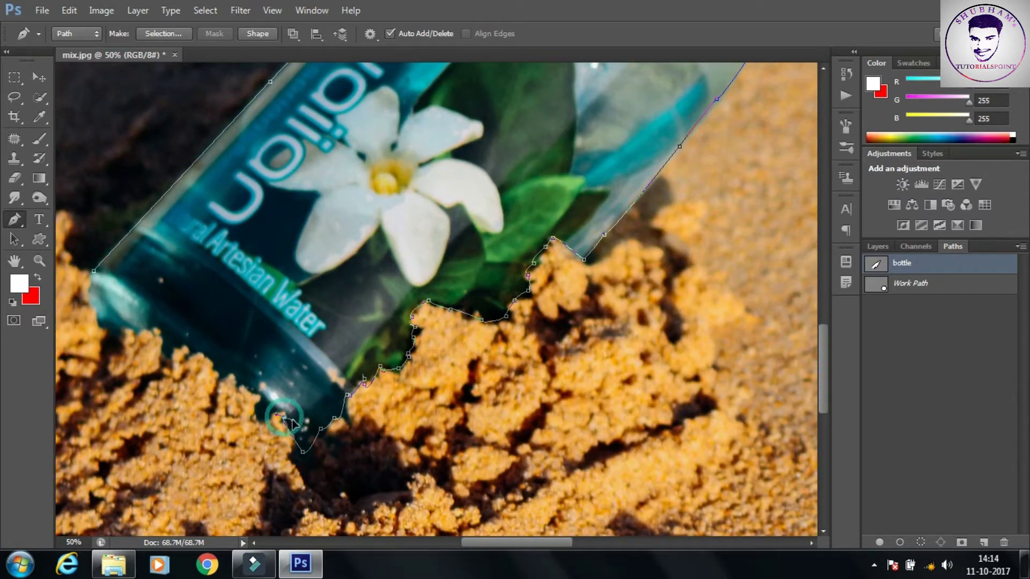
Trace the bottle's base along the sand, curve around its outer corner, and close the path at the starting anchor point
left_click(253, 393)
left_click(189, 353)
left_click(124, 321)
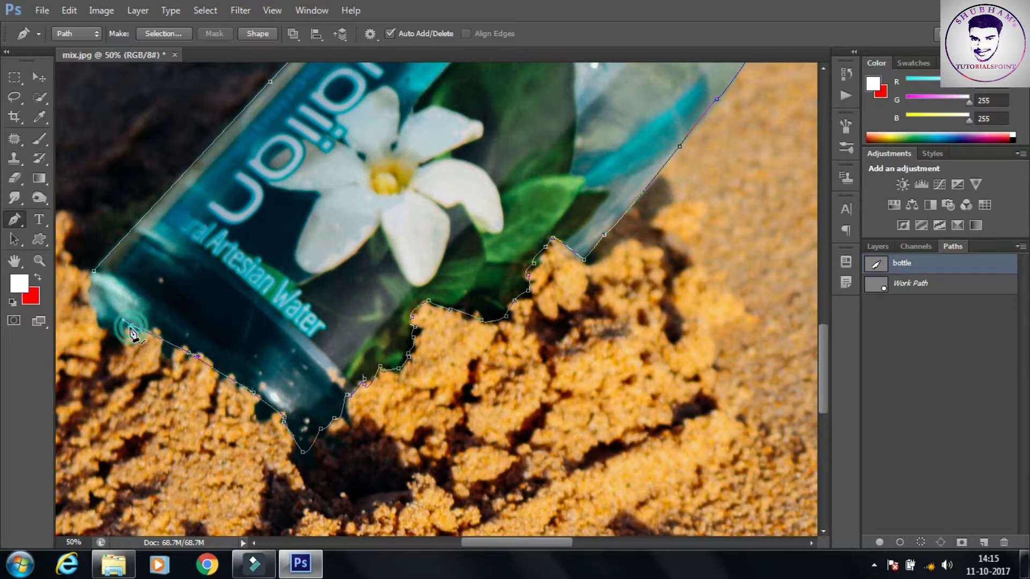
left_click(112, 335)
left_click(102, 324)
left_click_drag(86, 288, 72, 278)
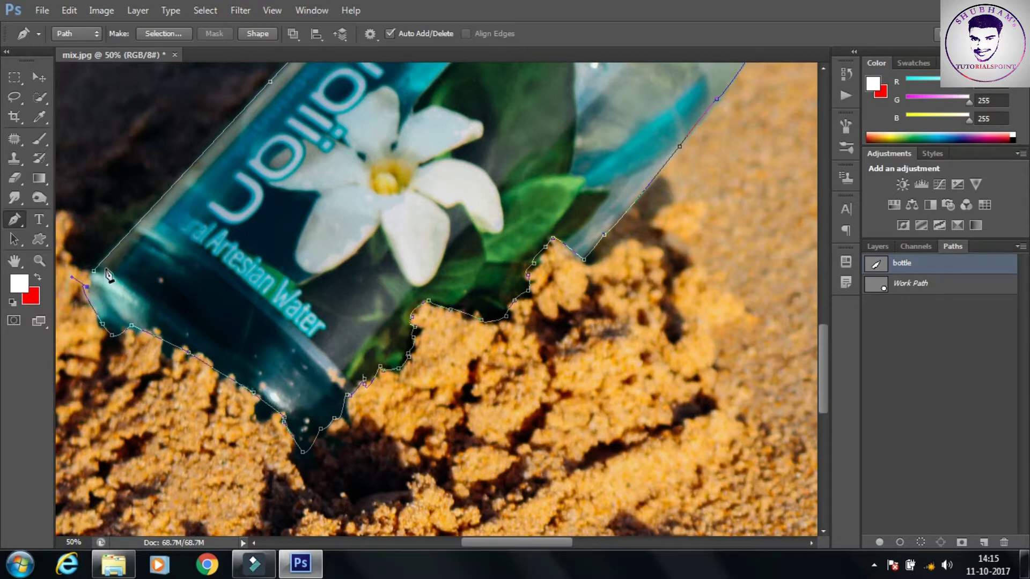
left_click(95, 271)
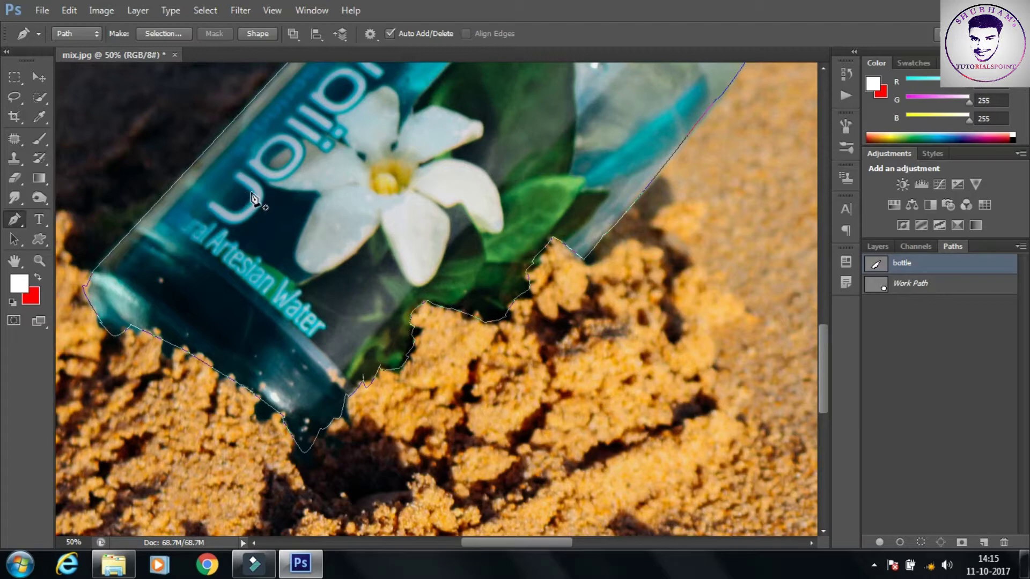
Try the Delete Anchor Point tool on the anchor beside the top of the bottle's label, and undo the deletion
key("ctrl+minus")
key("ctrl+minus")
key("ctrl+minus")
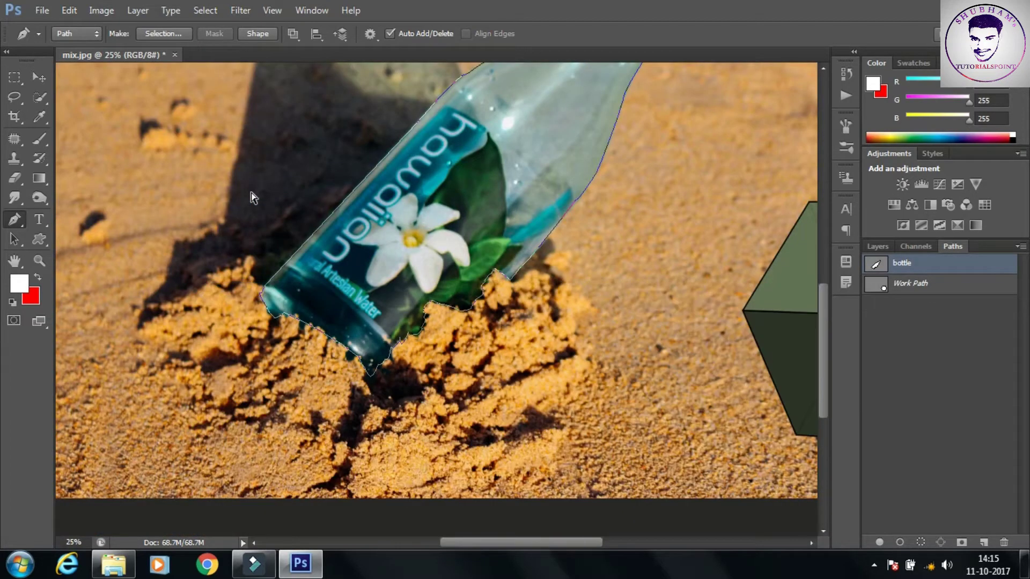
key("ctrl+plus")
key("ctrl+plus")
key("ctrl+plus")
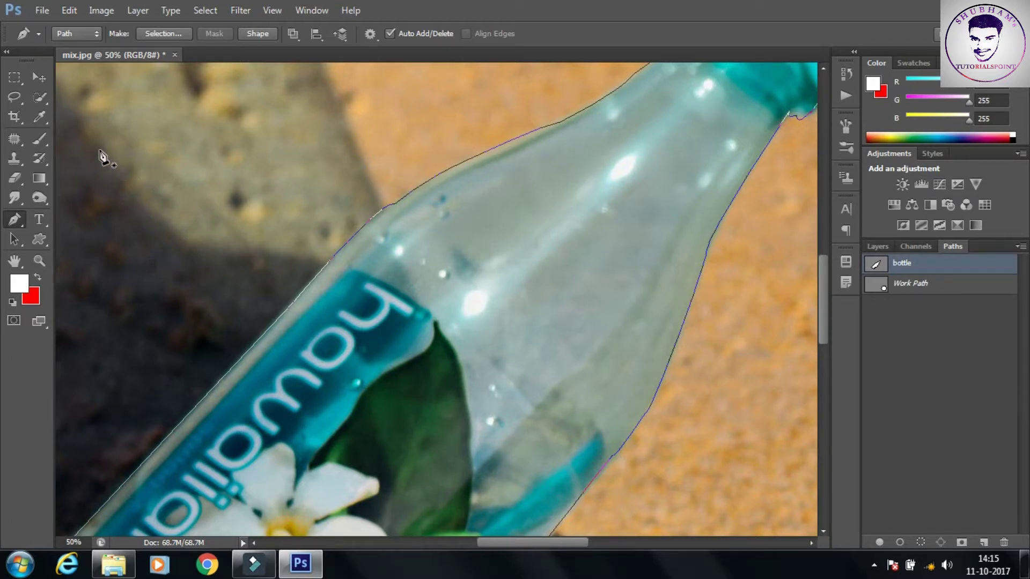
left_click(17, 221)
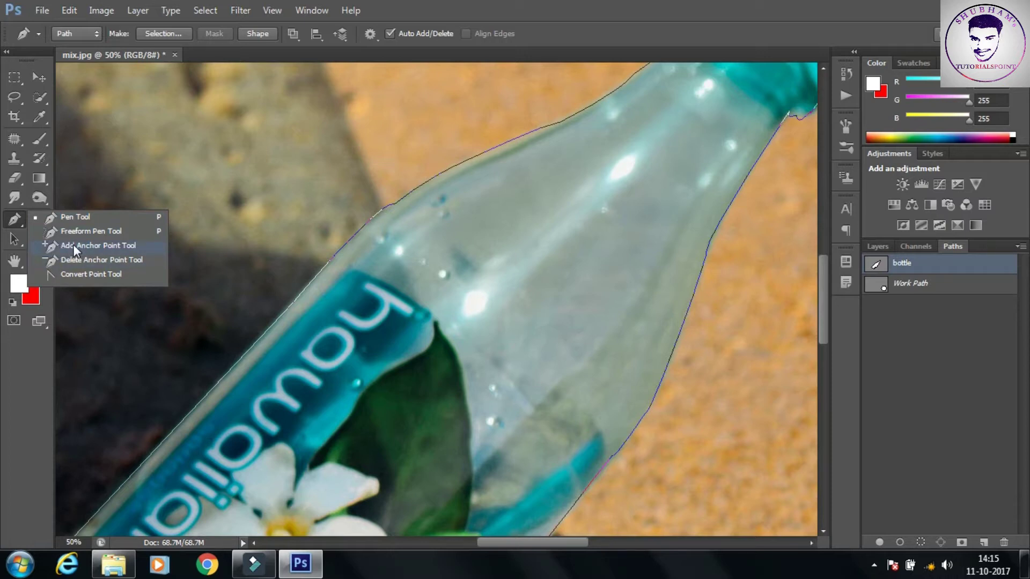
left_click(111, 259)
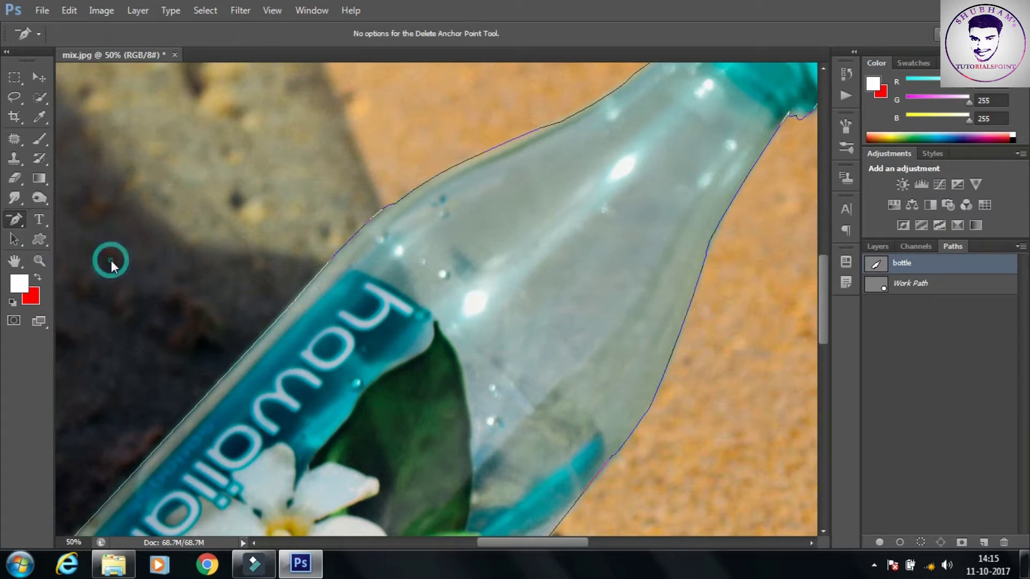
left_click(263, 336)
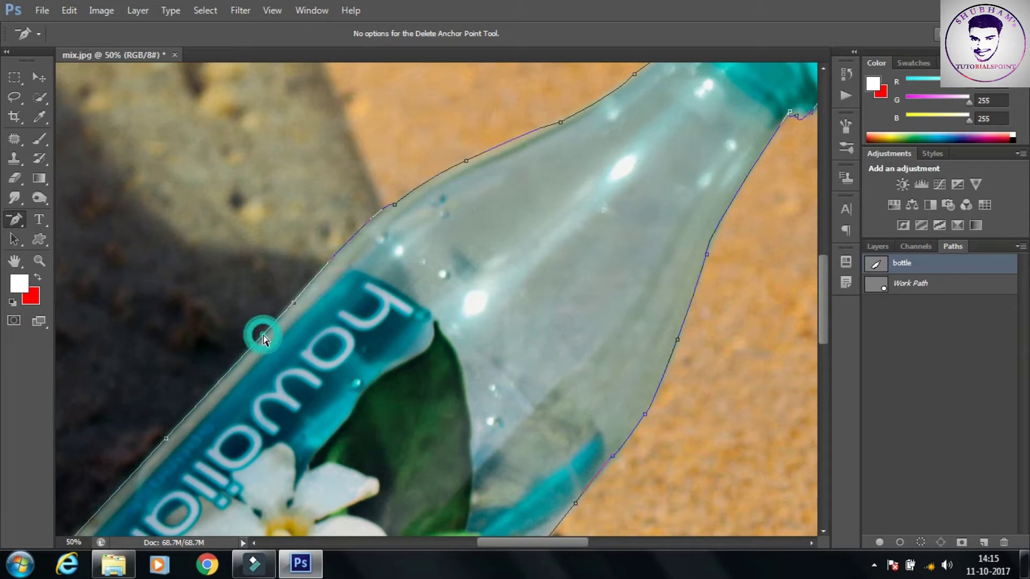
left_click(294, 303)
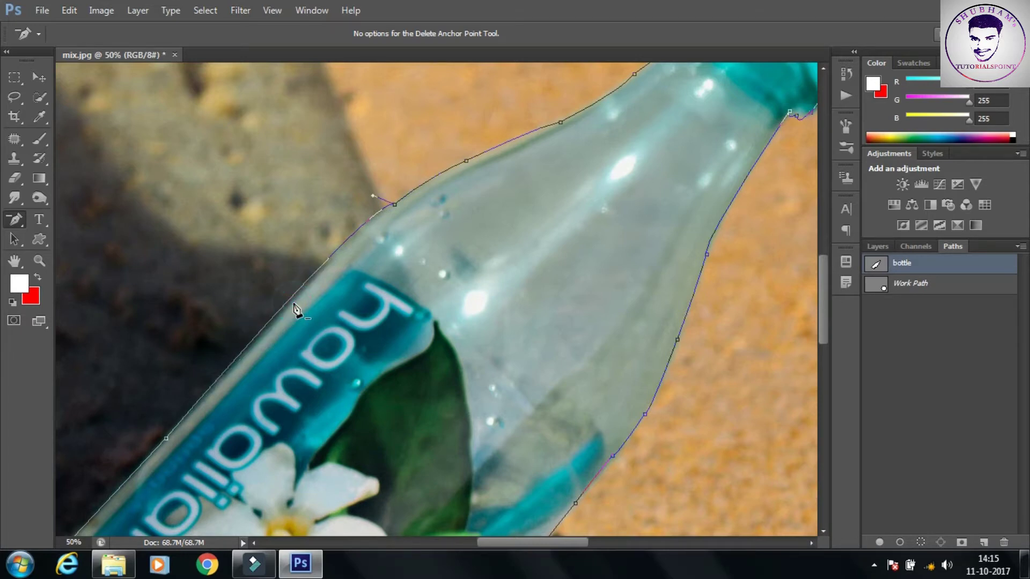
key("ctrl+z")
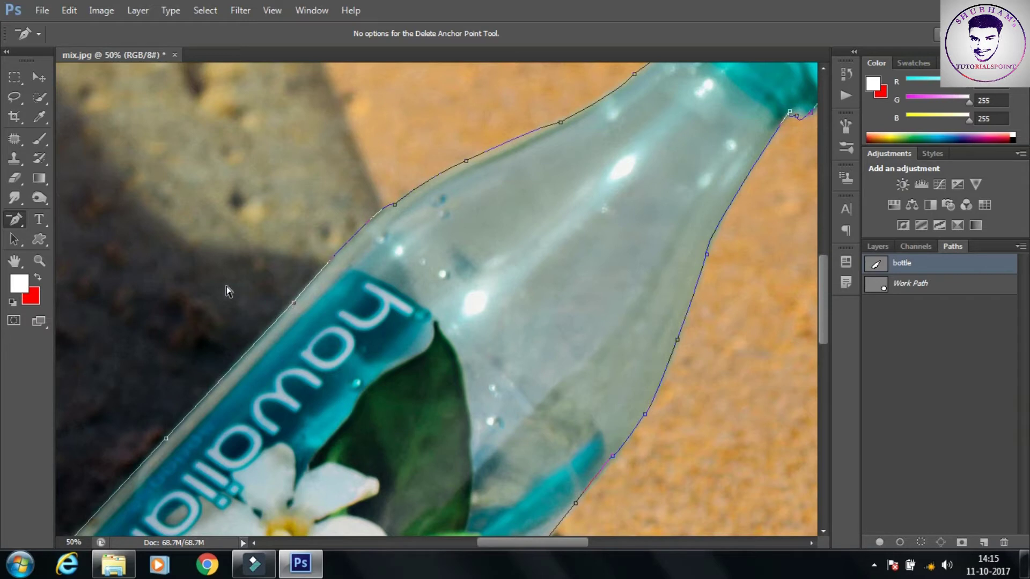
Add an anchor point to the straight path segment beside the bottle's label with the Add Anchor Point tool
left_click(22, 222)
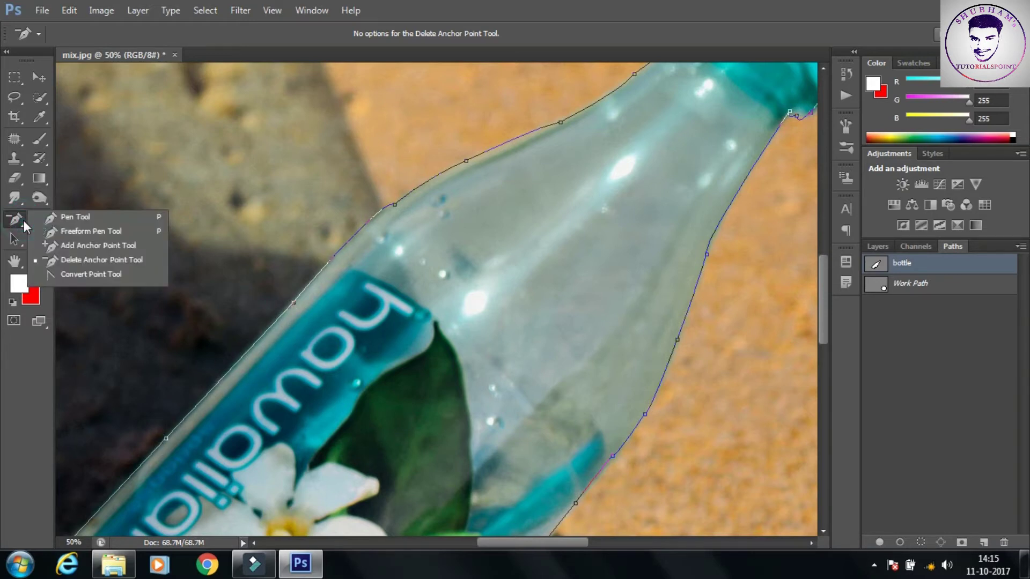
left_click(93, 247)
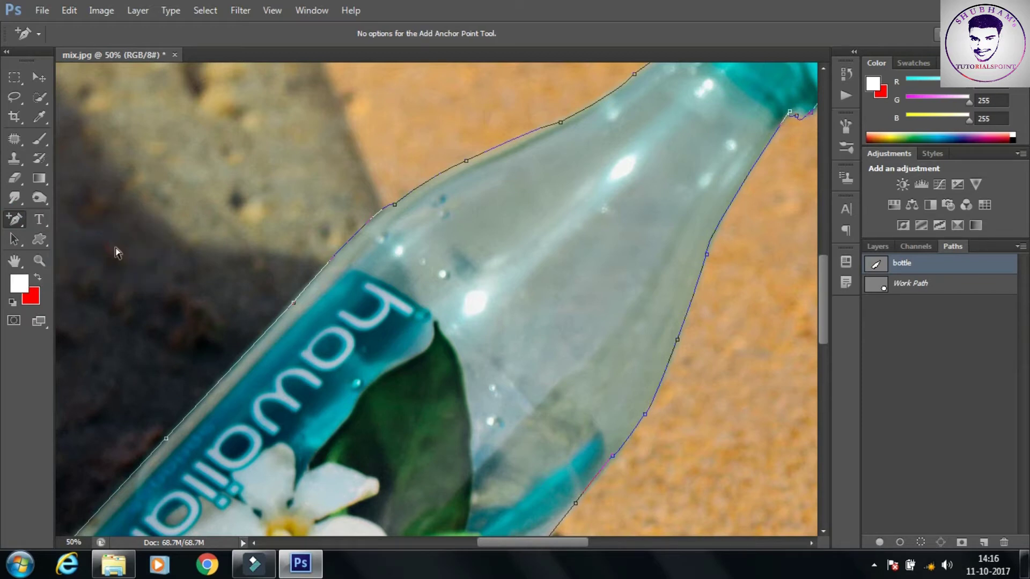
left_click(232, 368)
Make a new anti-aliased selection from the bottle path with a feather radius of 0 pixels, and undo it
key("ctrl+minus")
key("ctrl+minus")
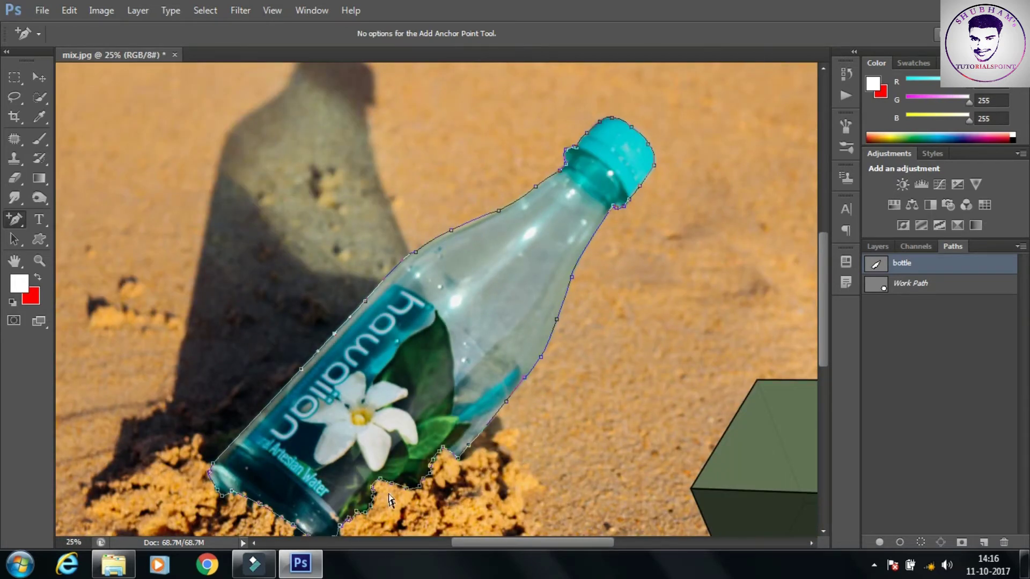
right_click(914, 263)
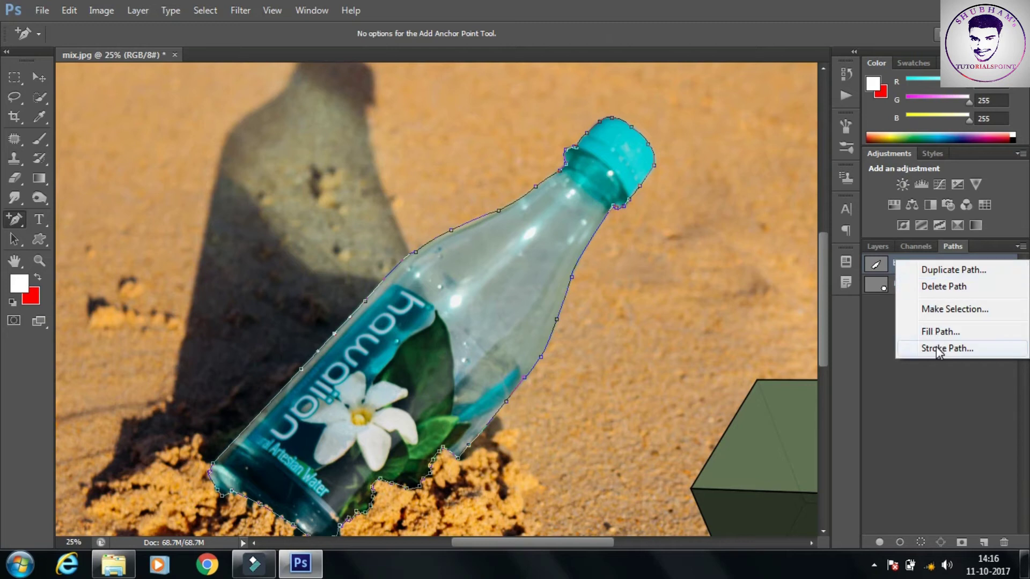
left_click(924, 311)
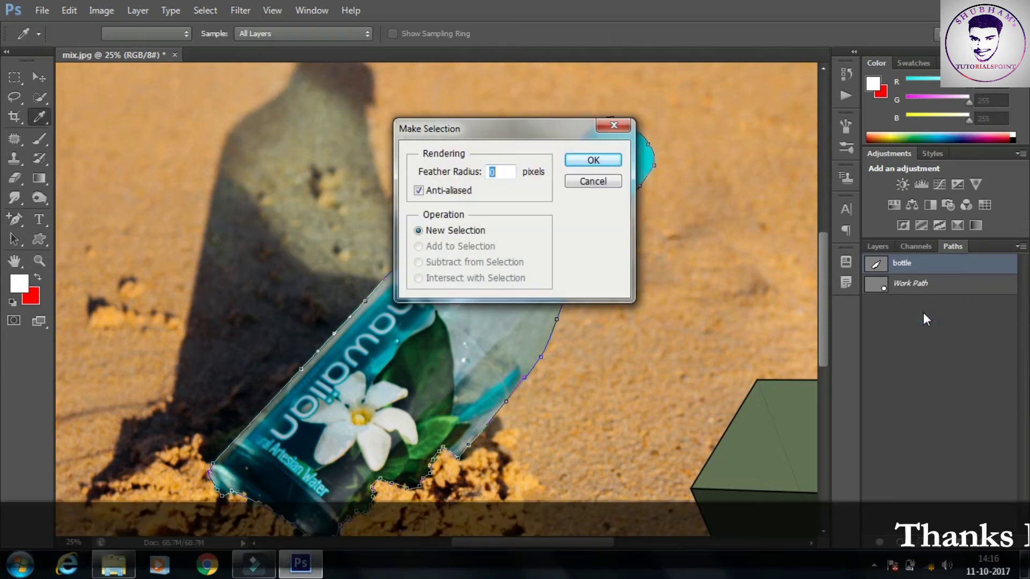
left_click(588, 161)
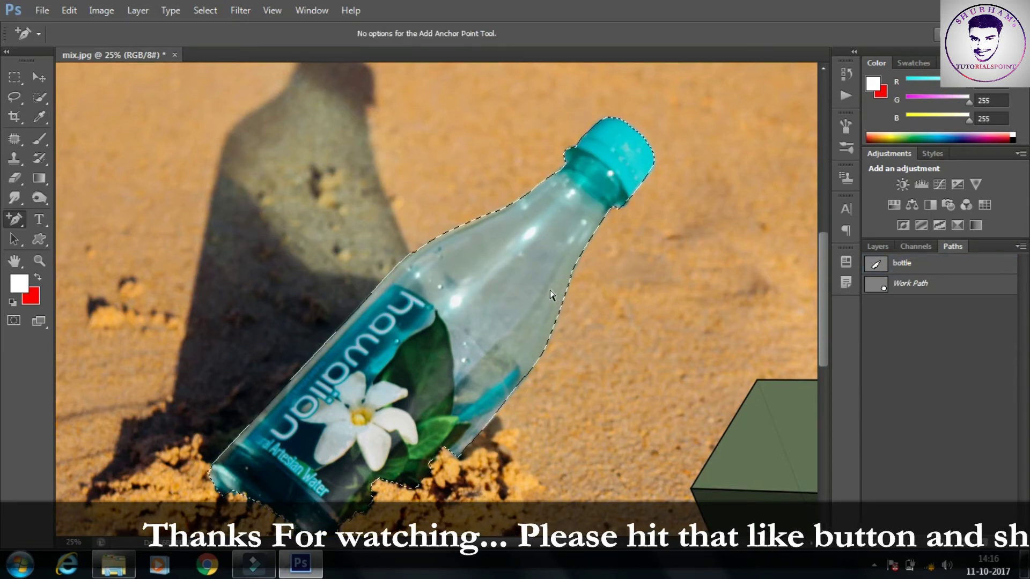
key("ctrl+z")
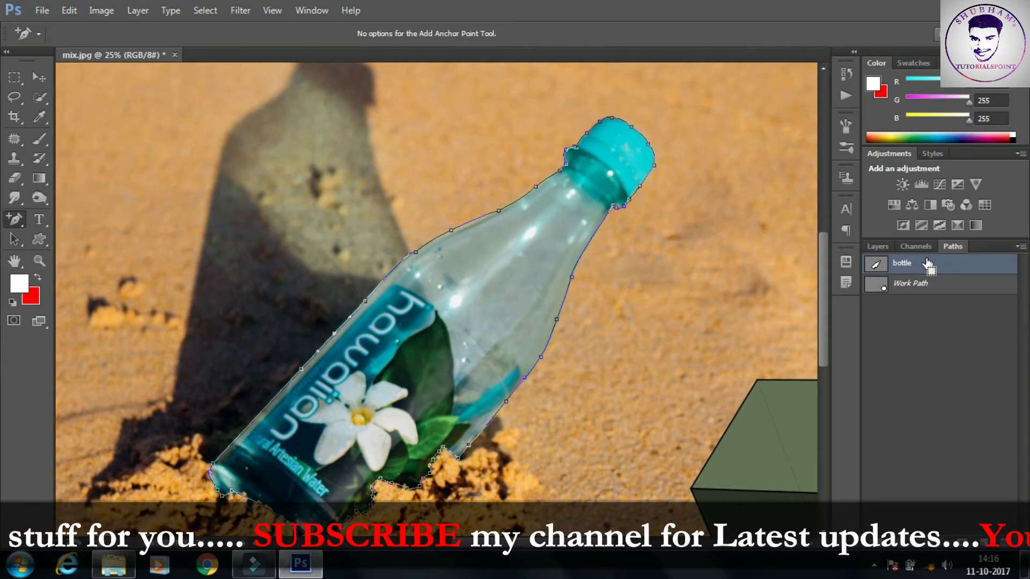
Load the bottle path directly as a selection
left_click(928, 264, "ctrl")
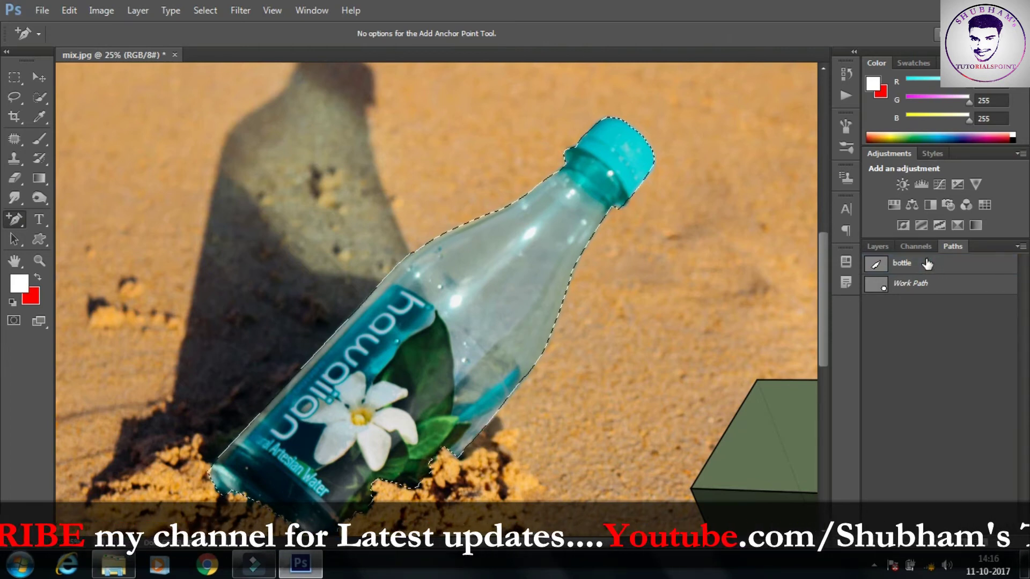